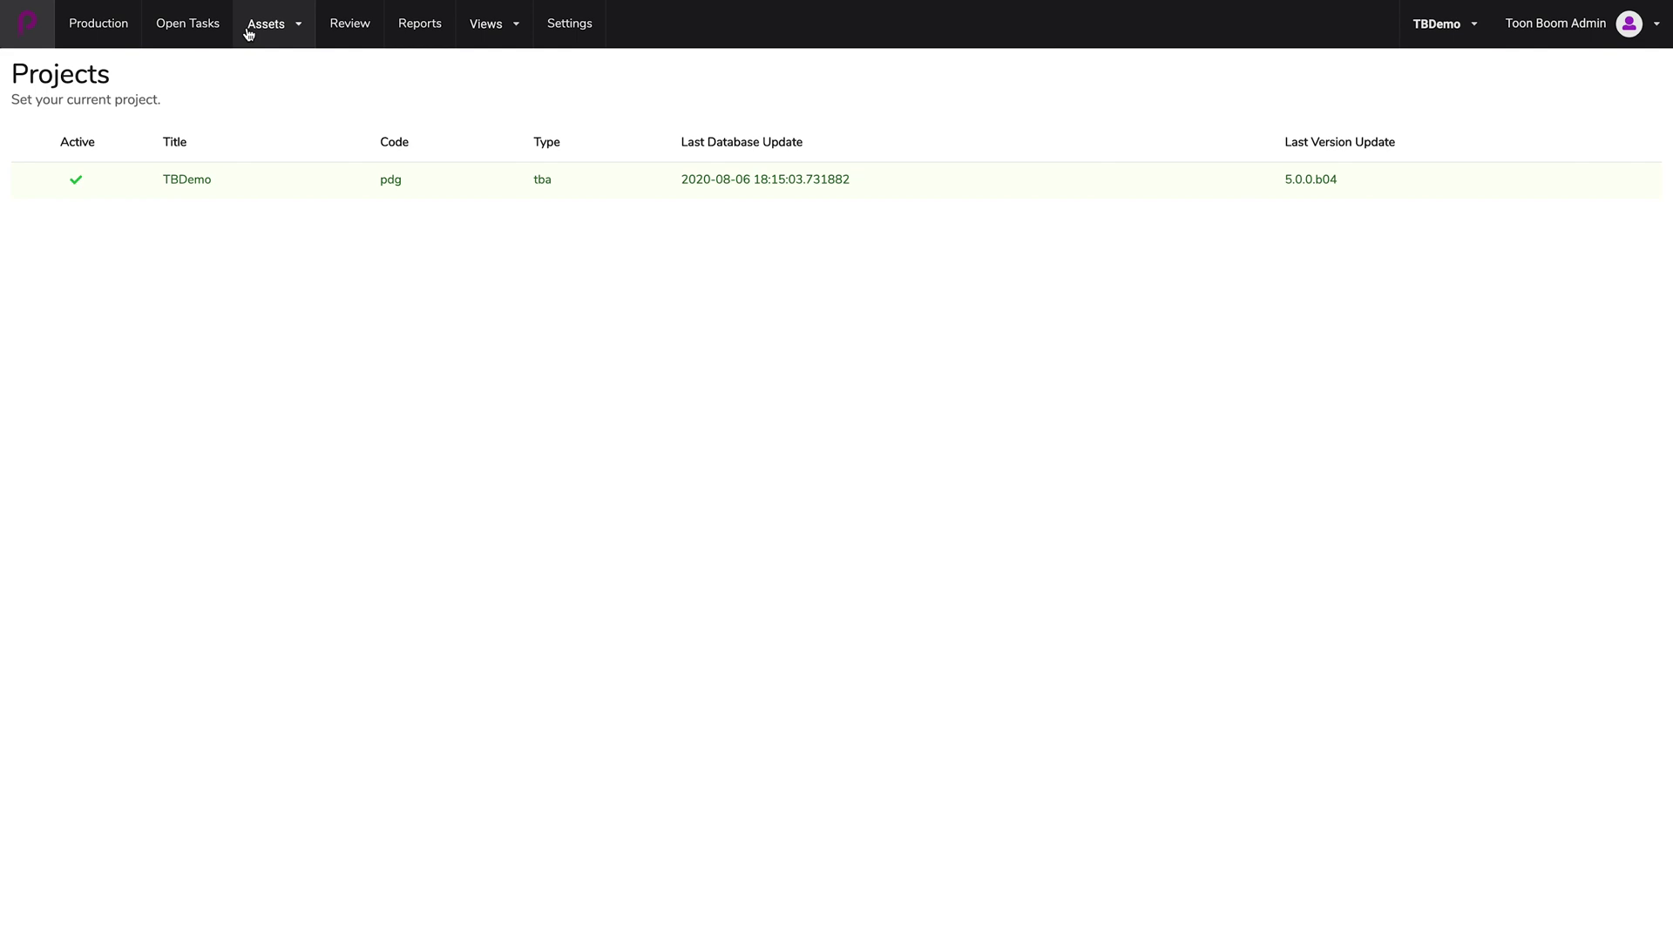
Leave the Producer Projects page, with TBDemo active, for Harmony Control Center
key(super+Tab)
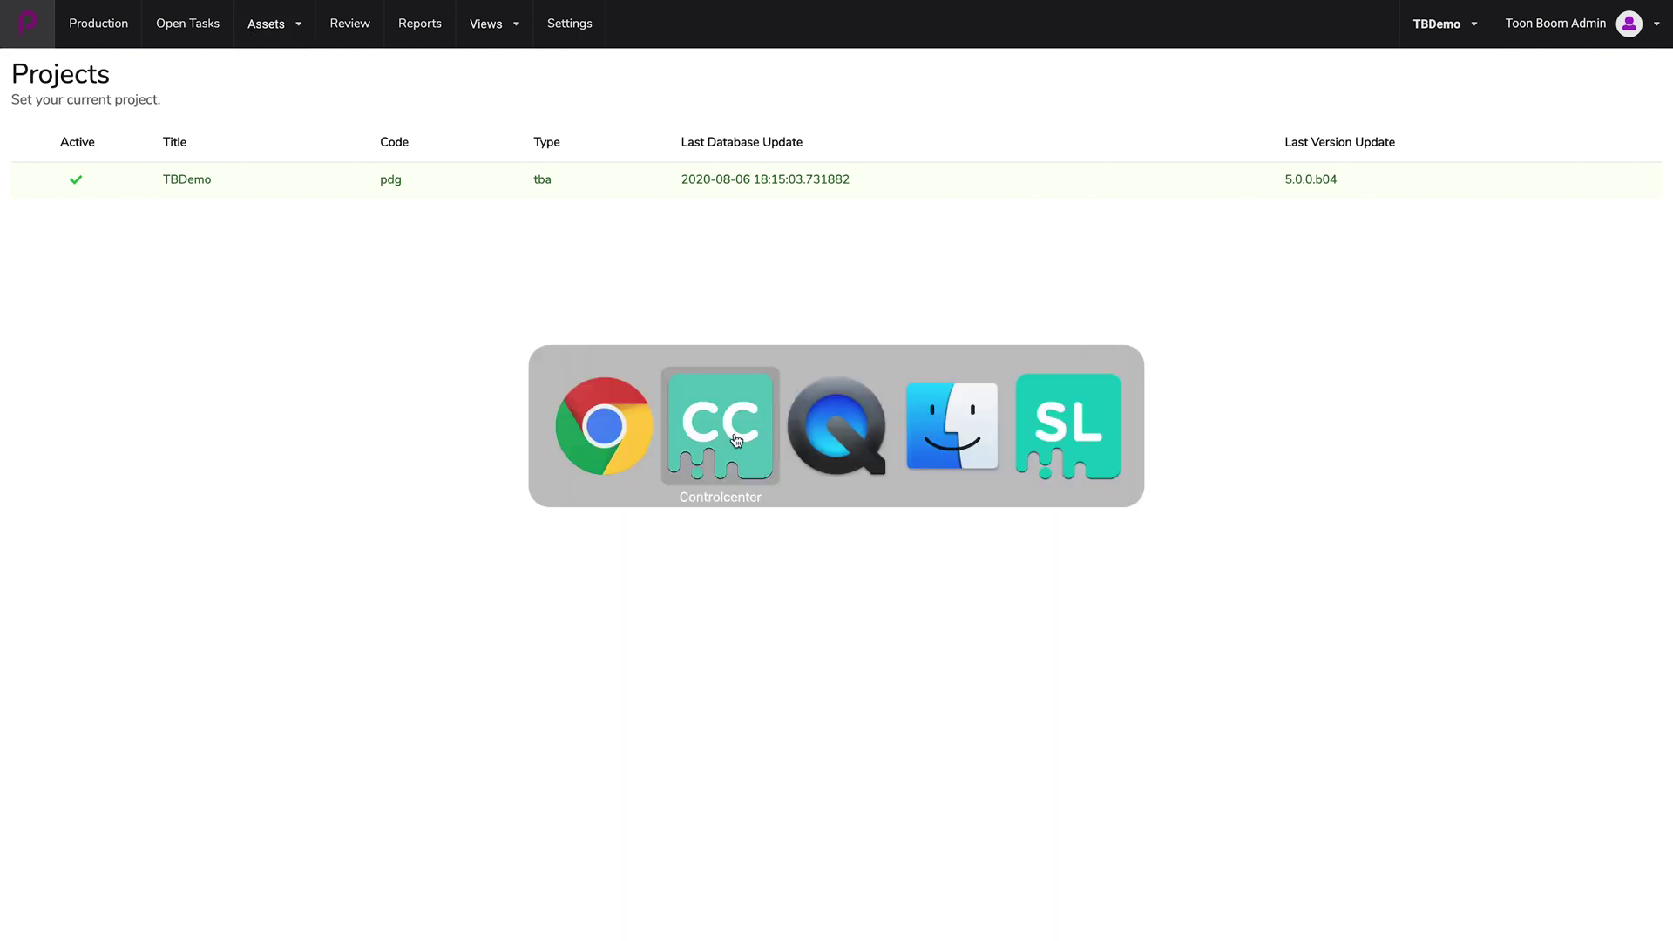
Check that Control Center's RSH_115 holds scenes 115_001–115_007, then return to Producer
click(706, 413)
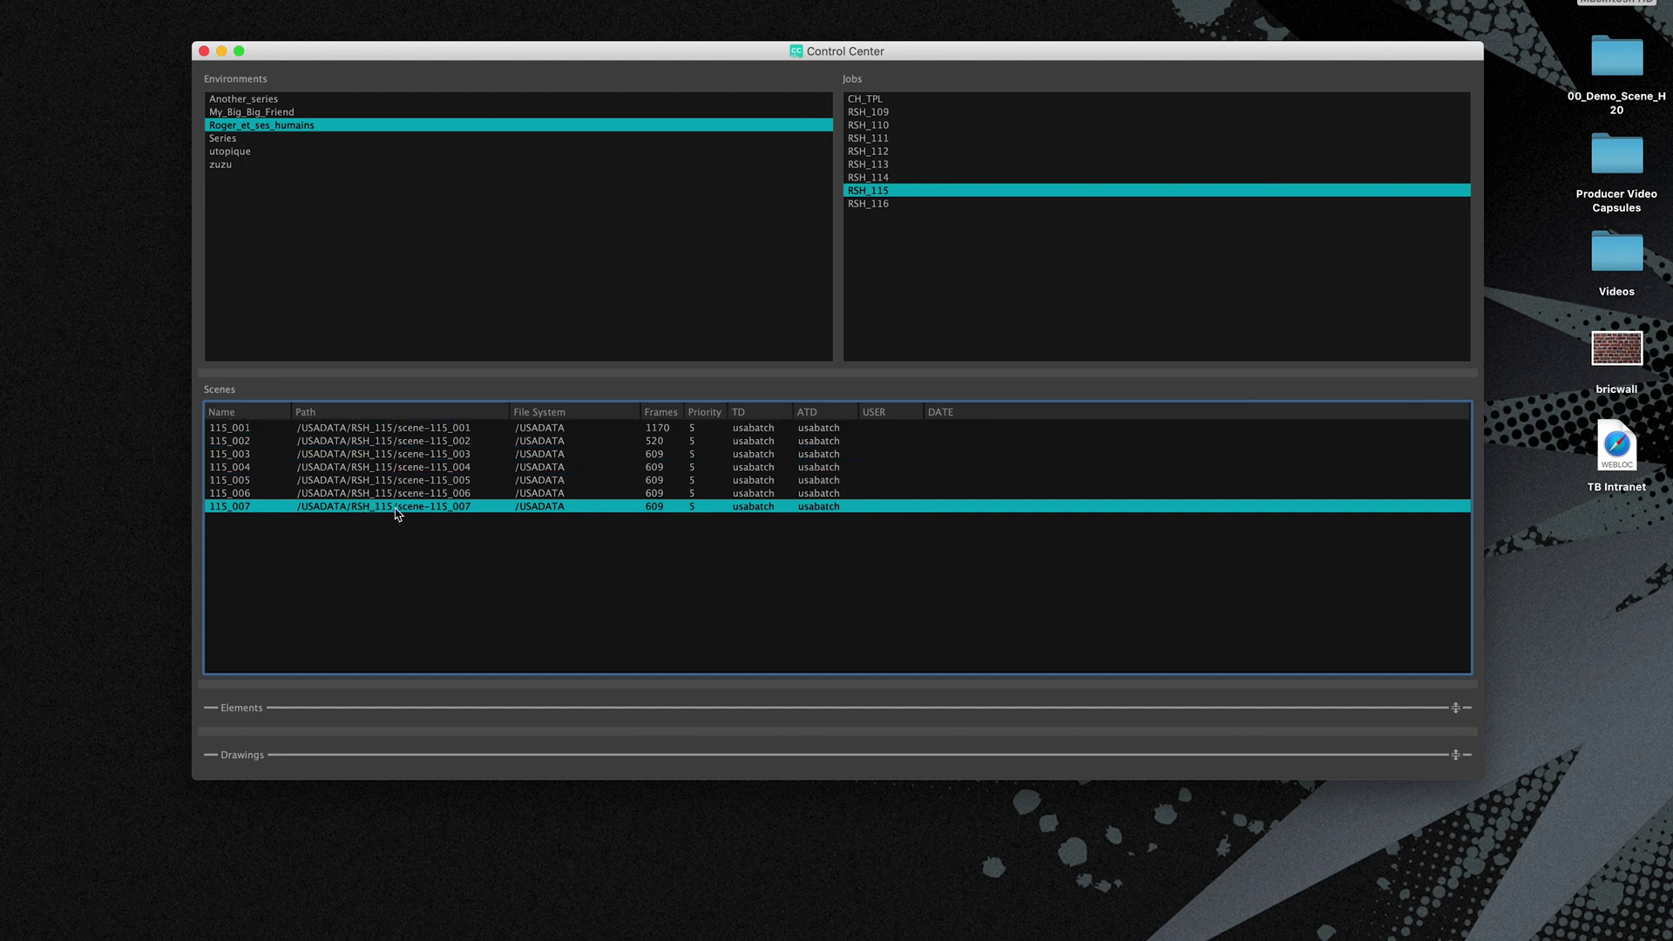
key(super+Tab)
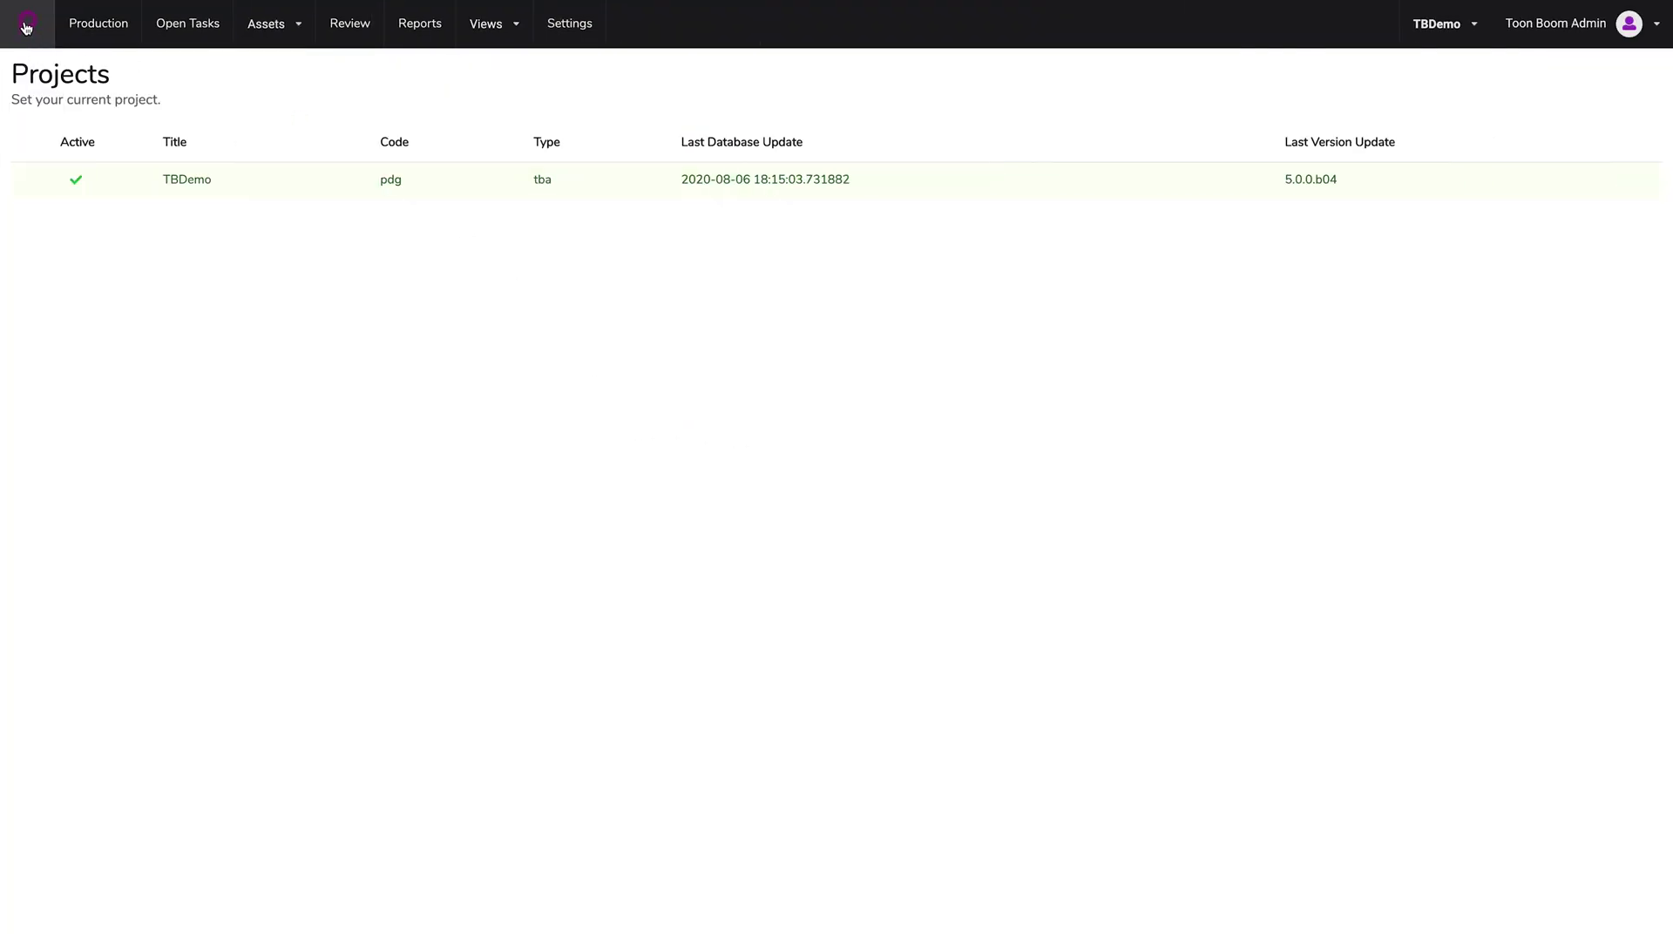
From the Production overview, open job RSH_115, which lists only scenes 115_001–115_003
click(98, 28)
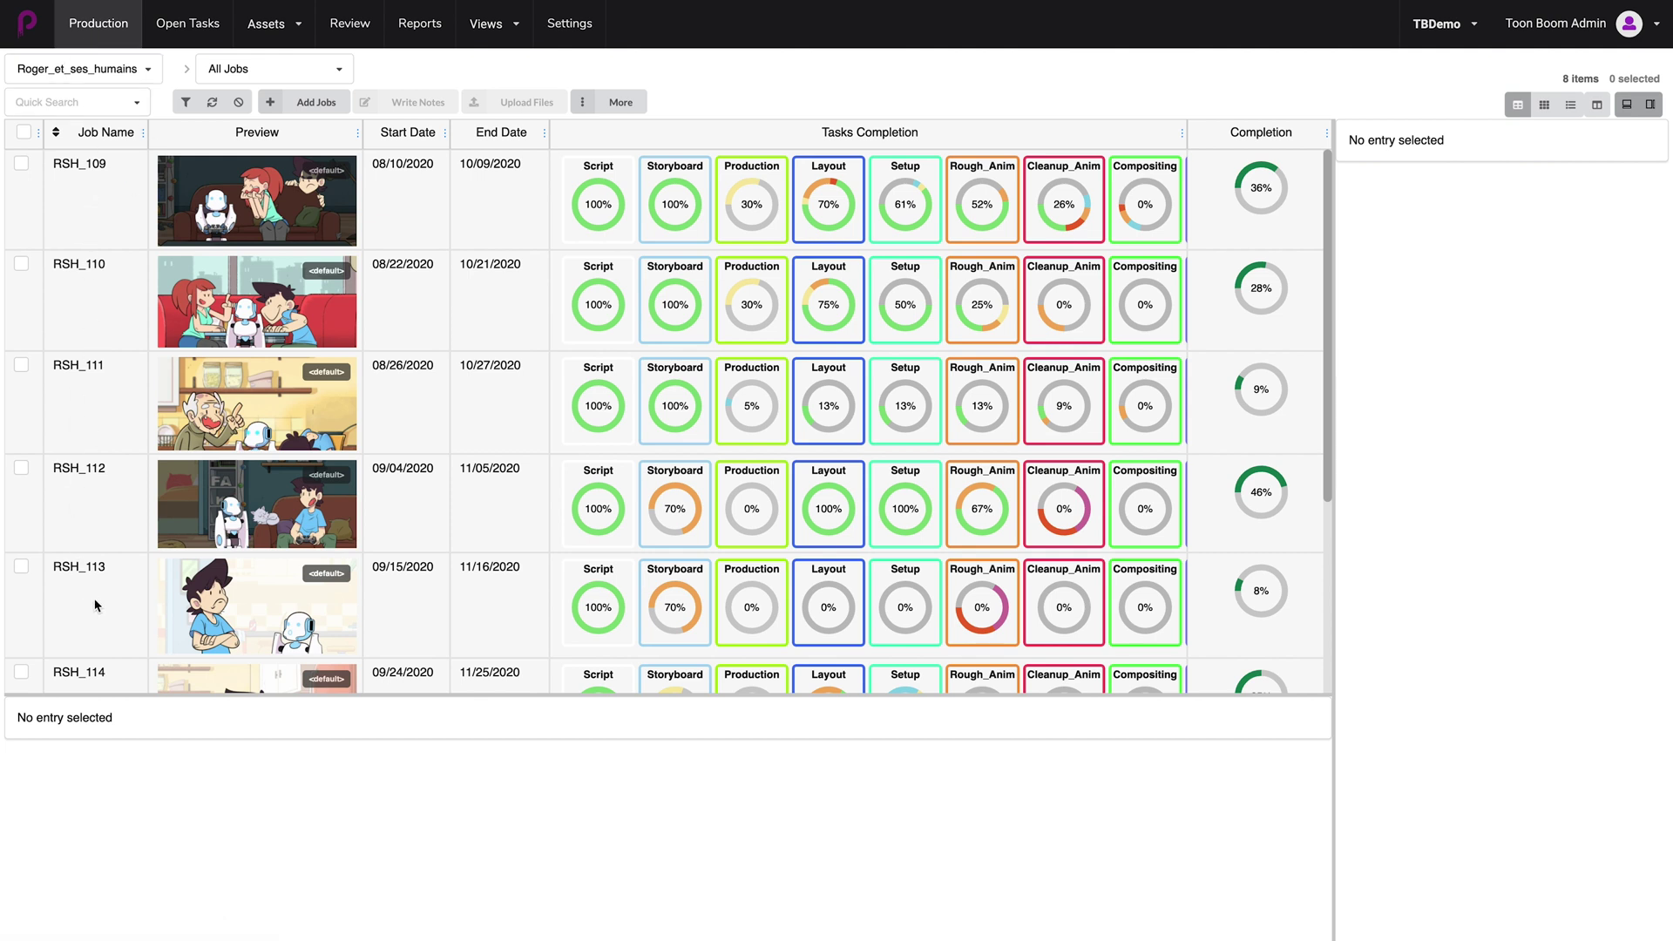
scroll(94, 595, down, 3)
scroll(93, 582, down, 1)
double_click(62, 480)
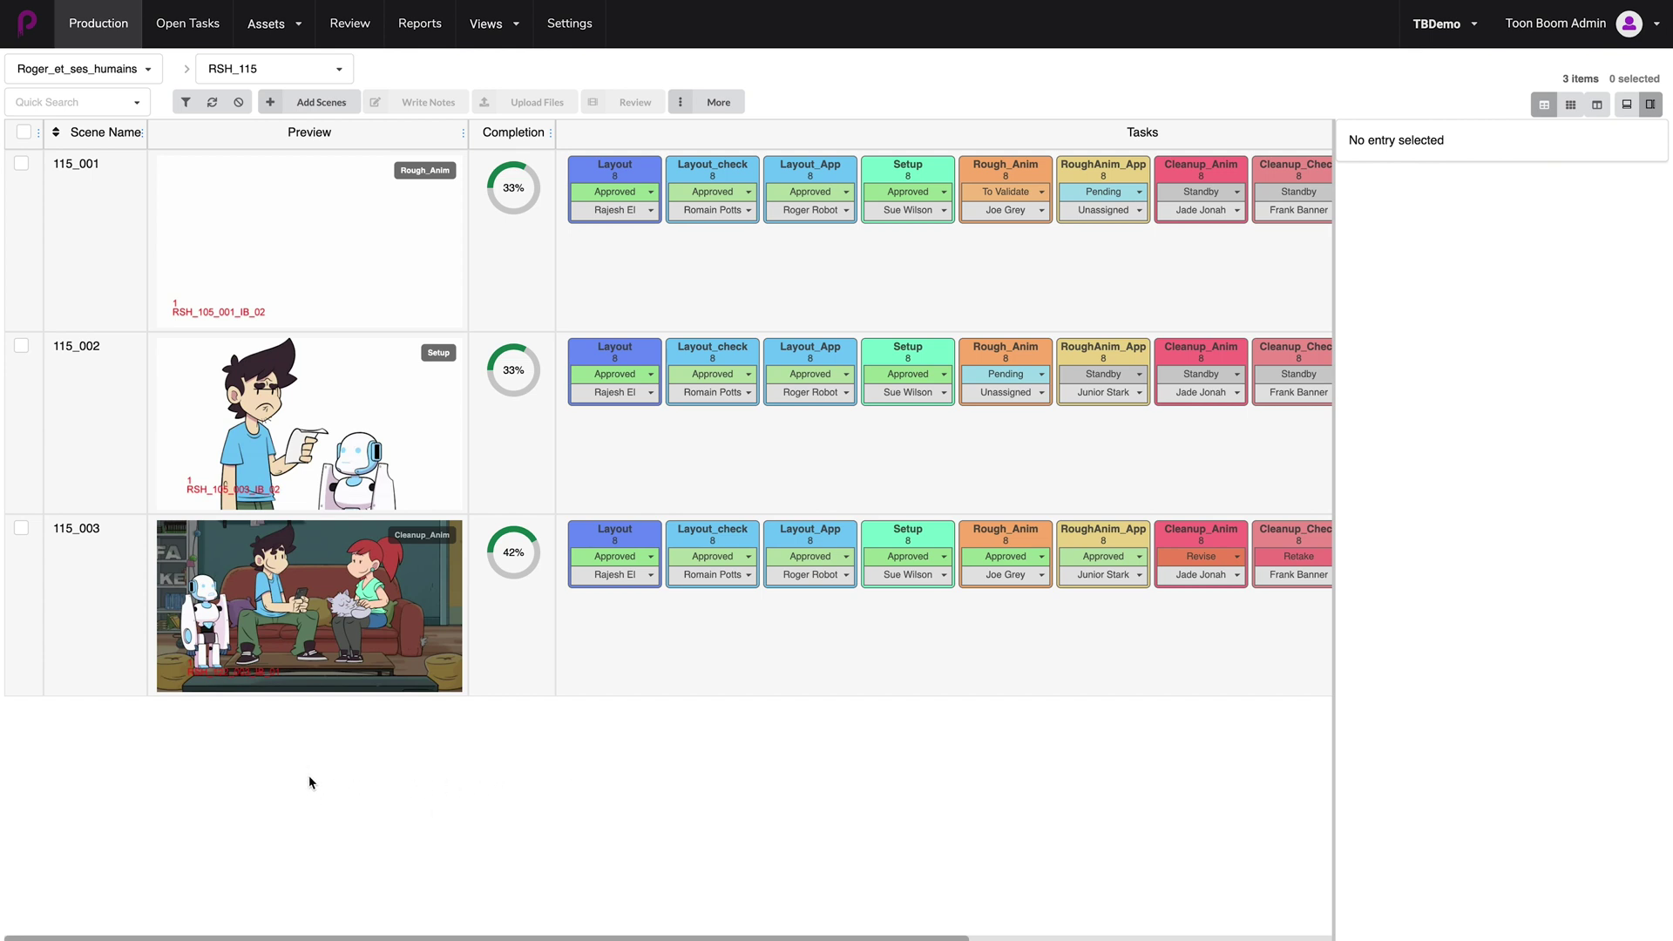
Go back to All Jobs and tick the checkbox for job RSH_115
click(338, 73)
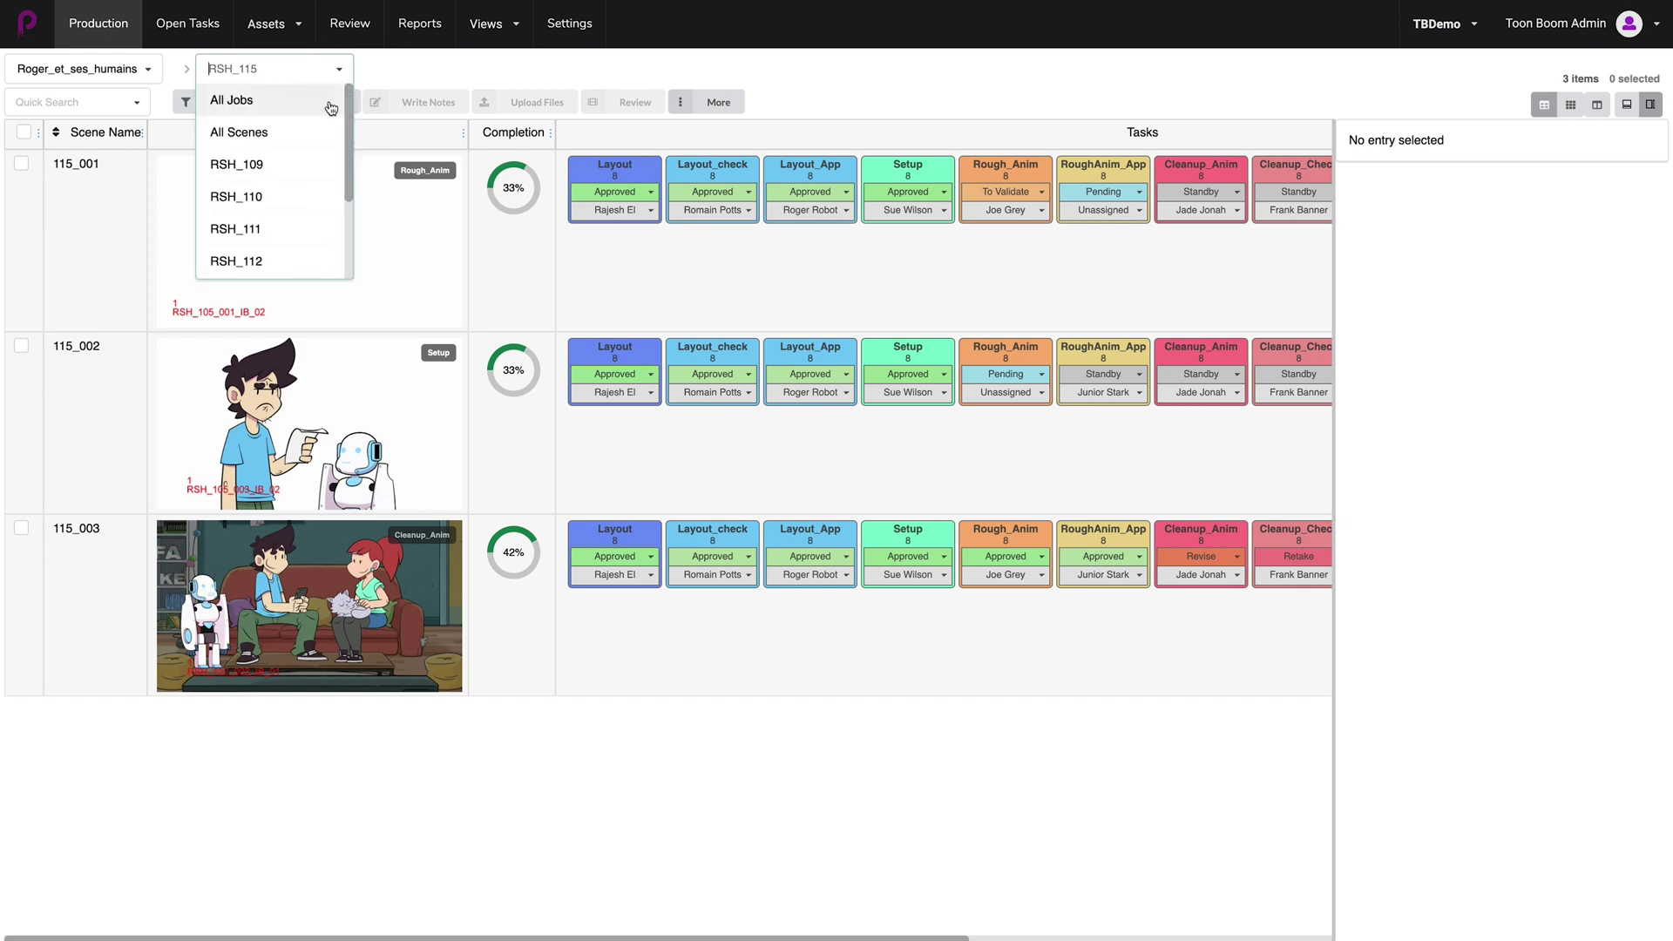
click(260, 105)
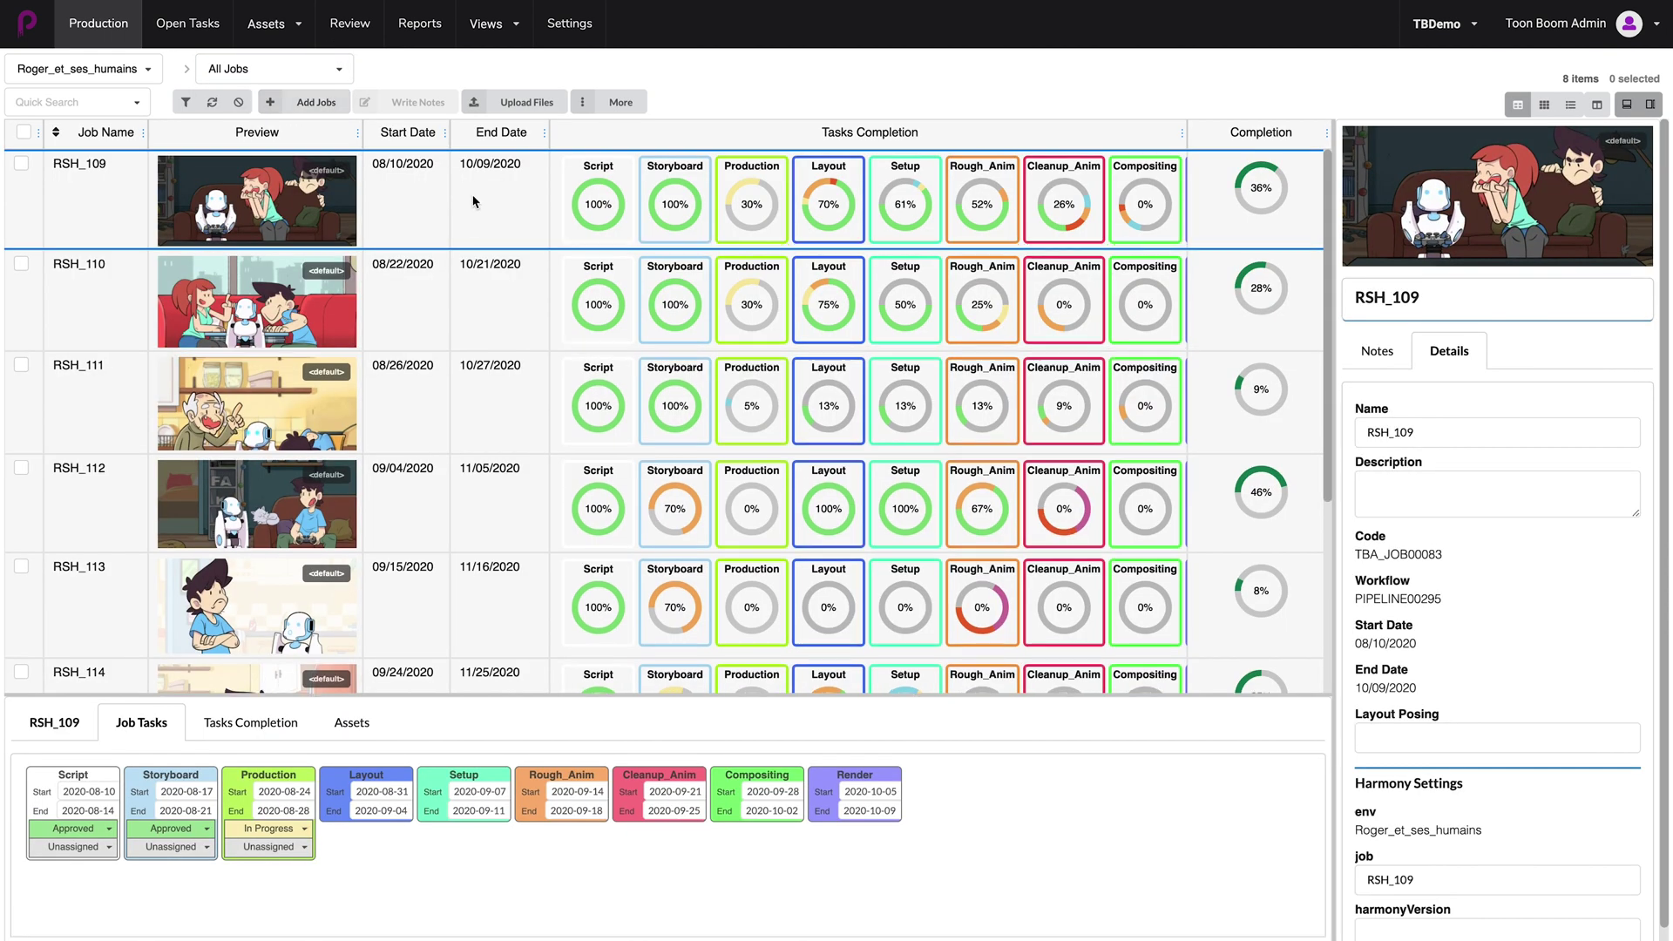
scroll(475, 374, down, 2)
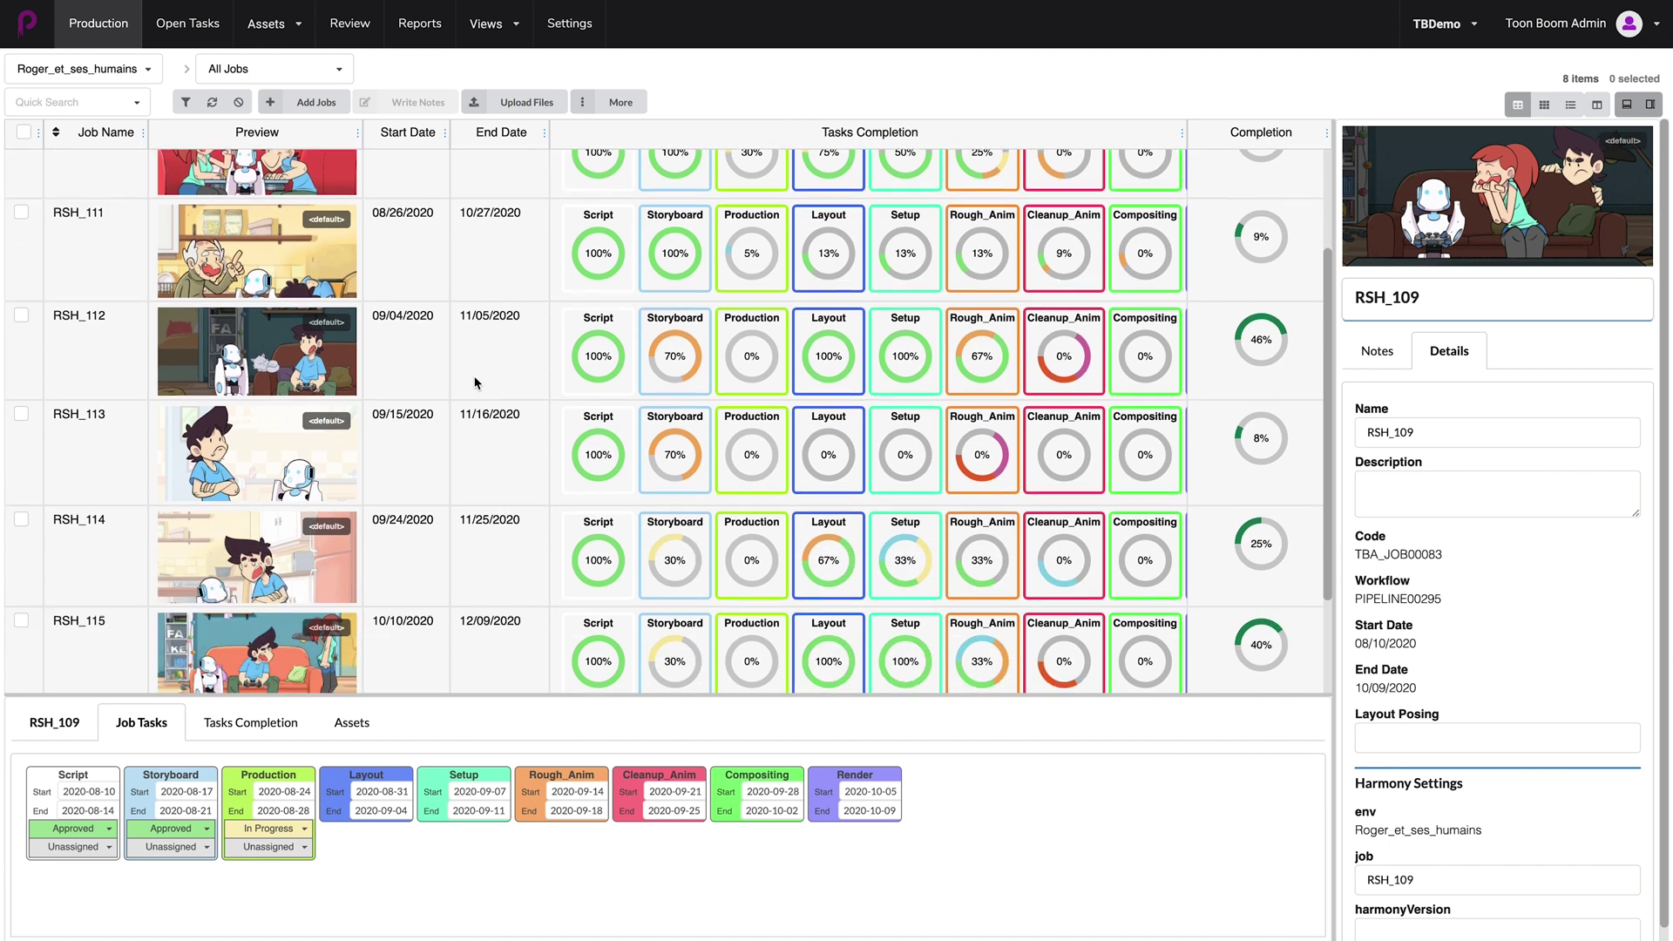
scroll(476, 384, down, 2)
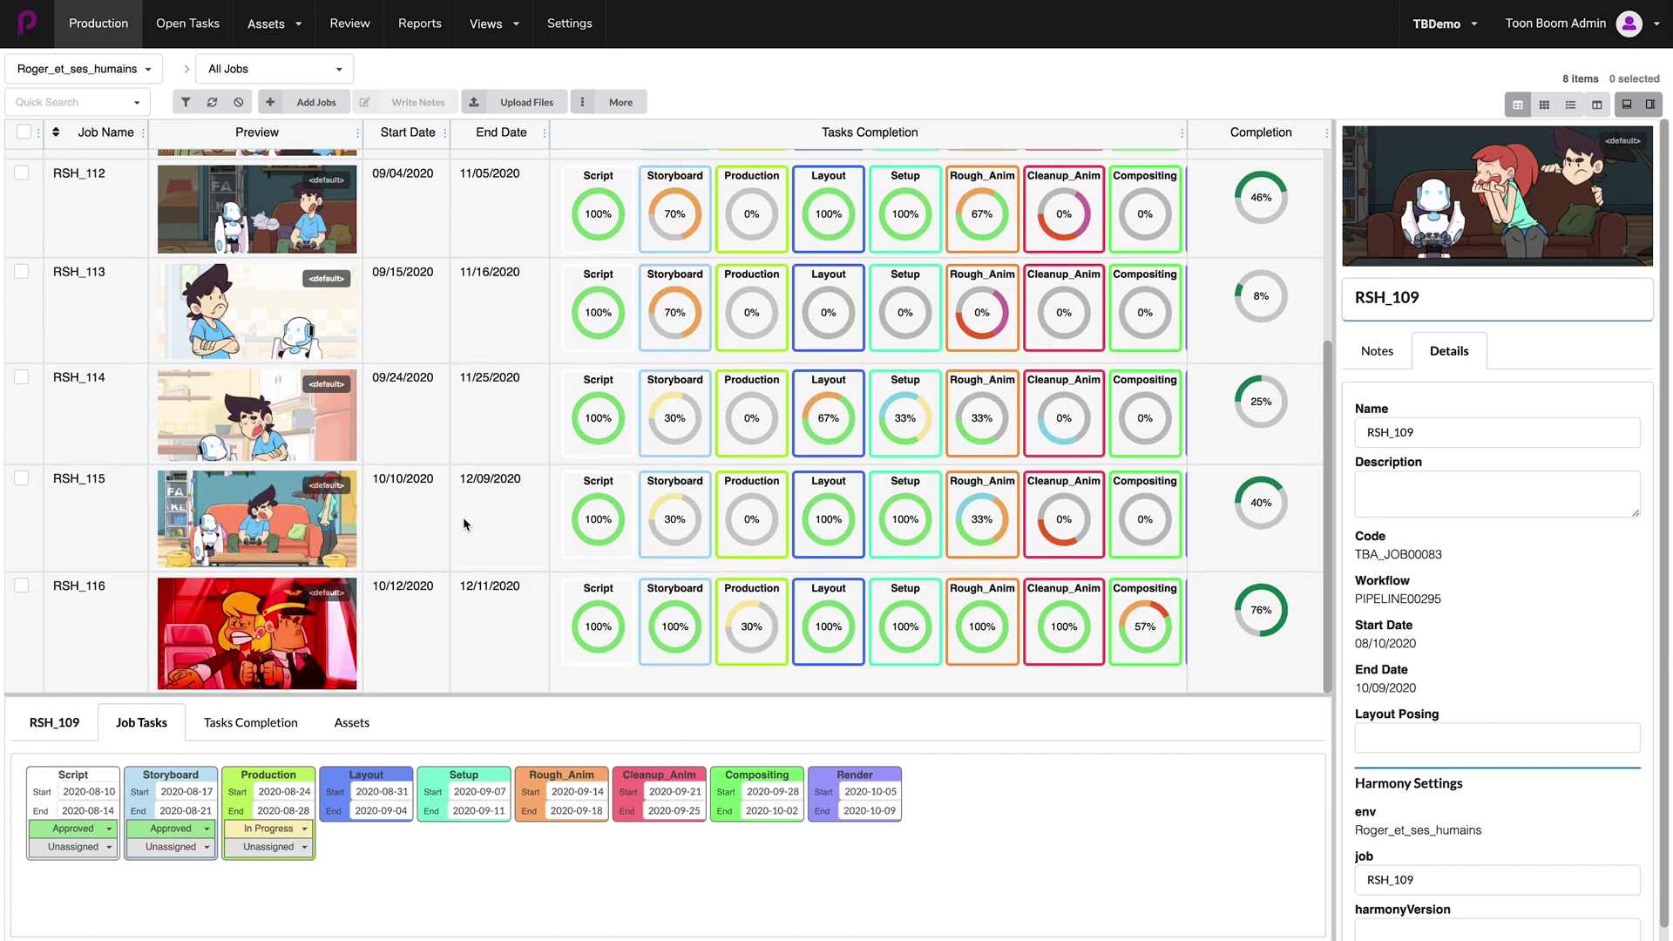
click(20, 478)
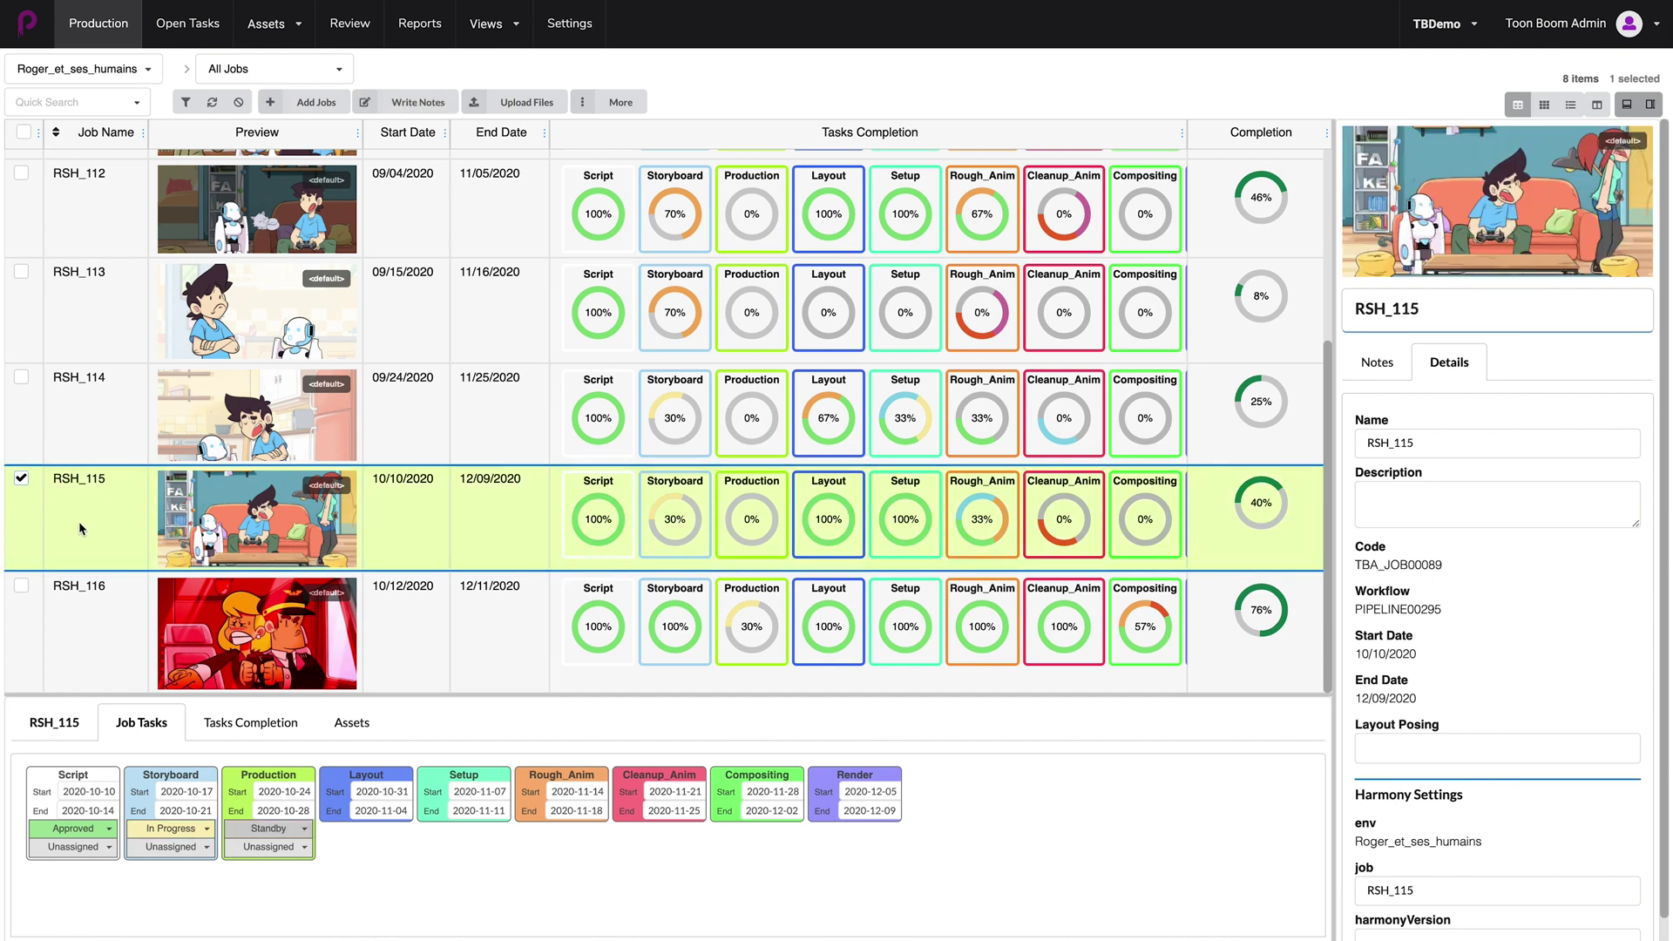
click(621, 103)
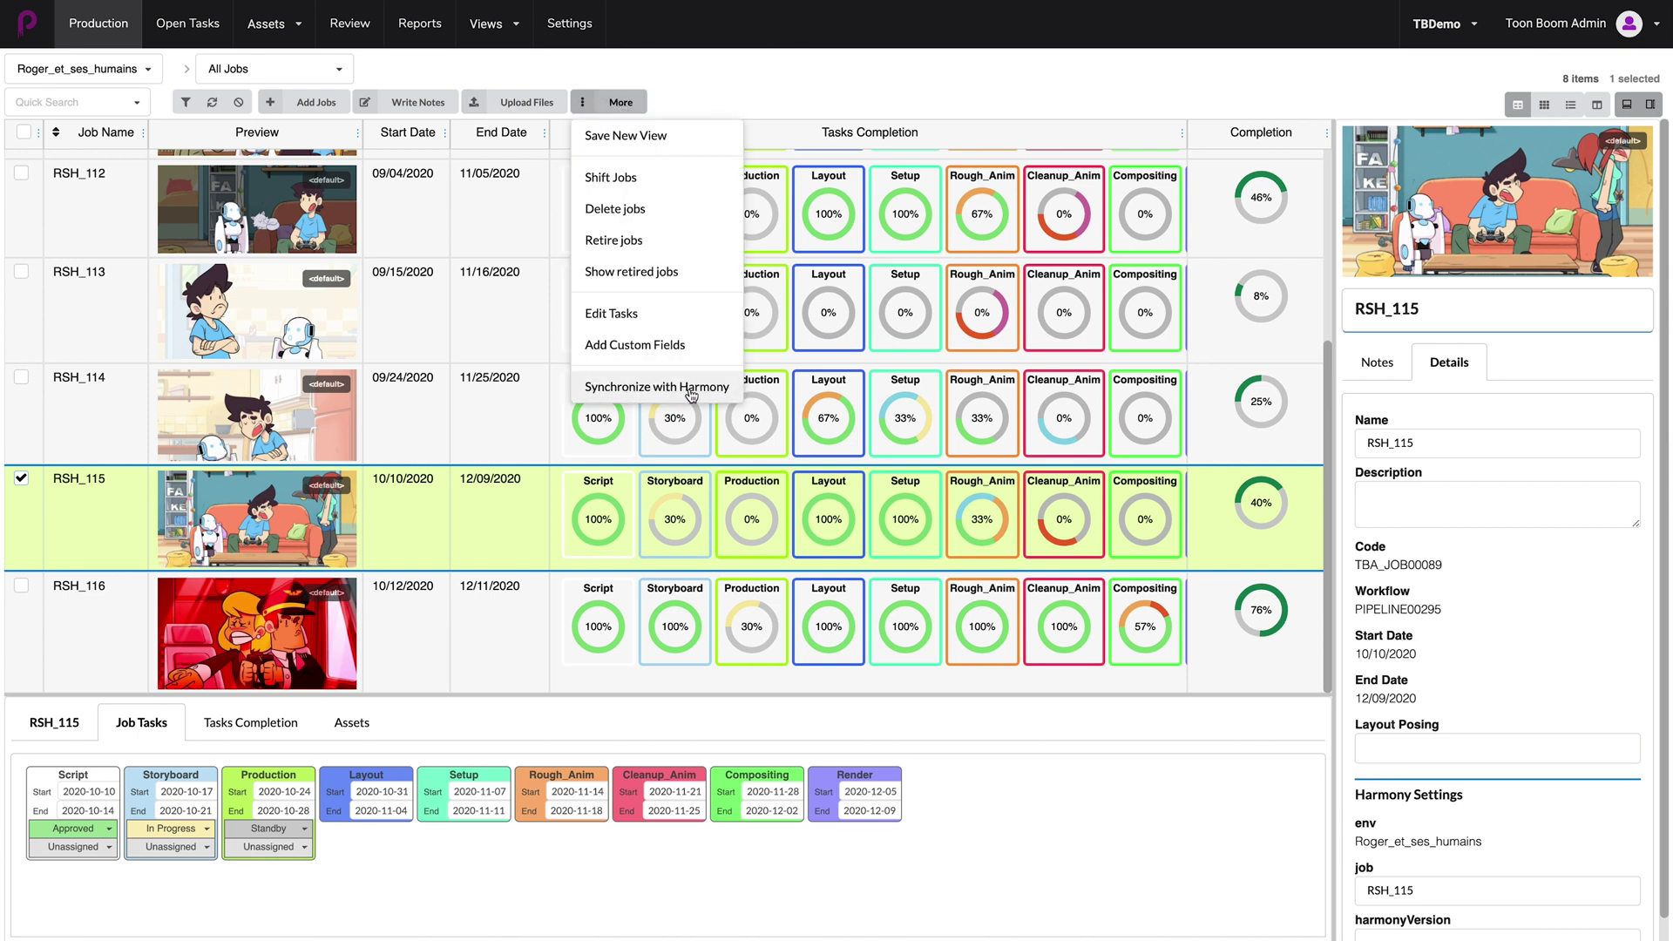
Synchronize RSH_115 with Harmony and reopen it to see 7 scenes, including new 115_004 and 115_005
click(654, 391)
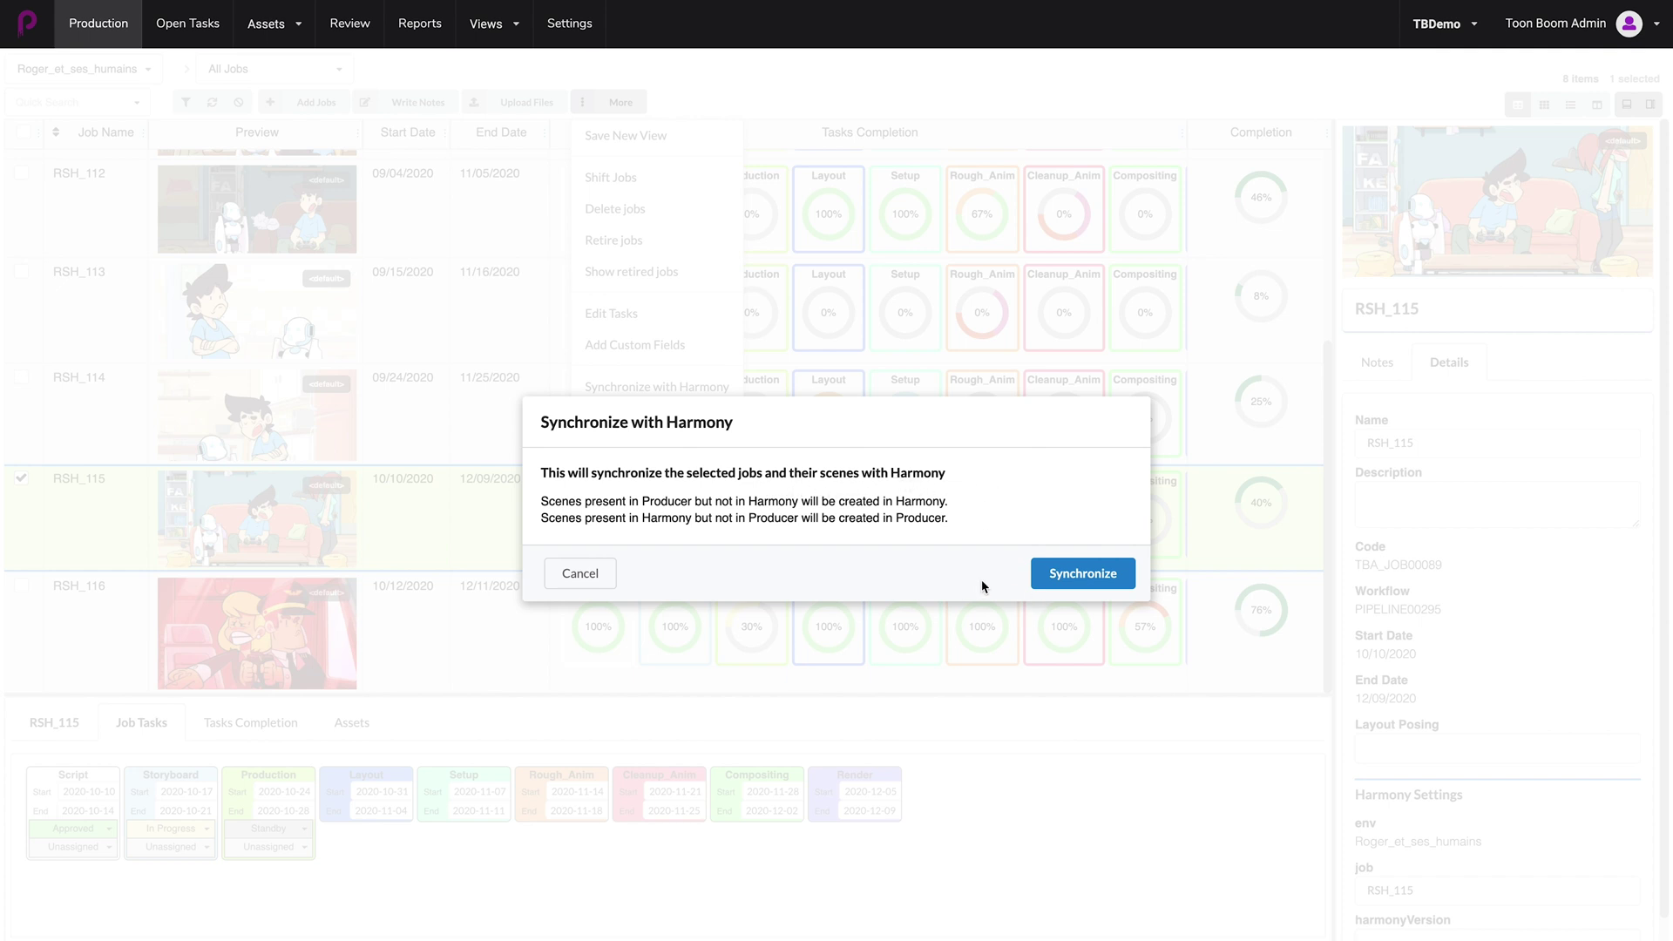
click(1081, 575)
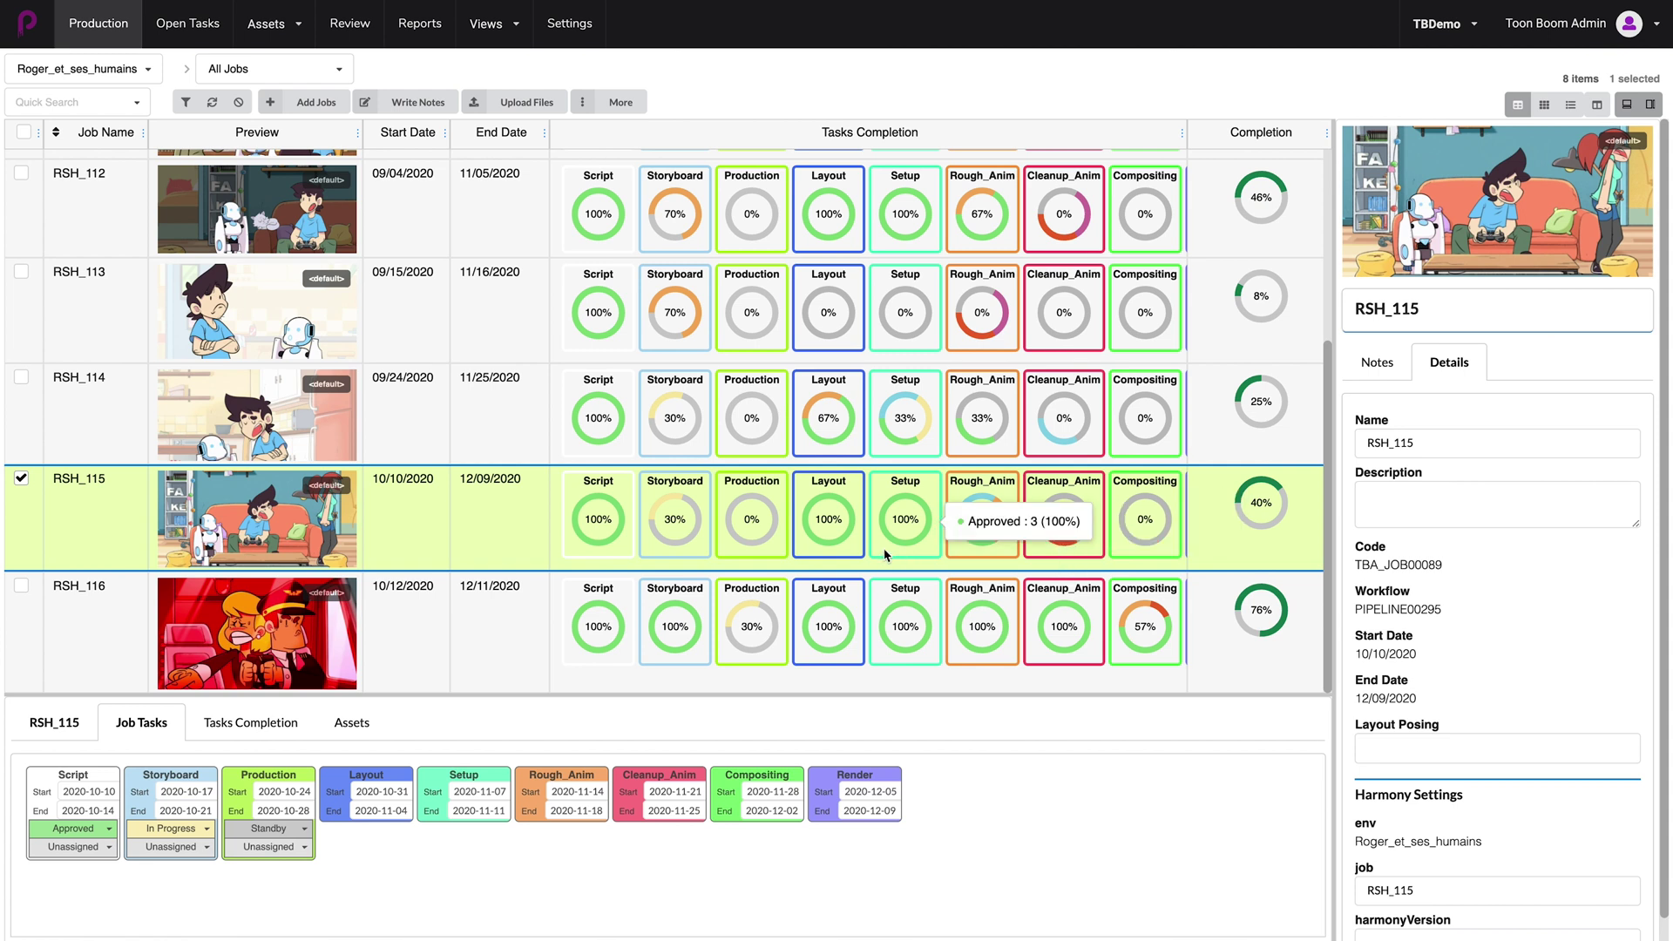
key(super+Tab)
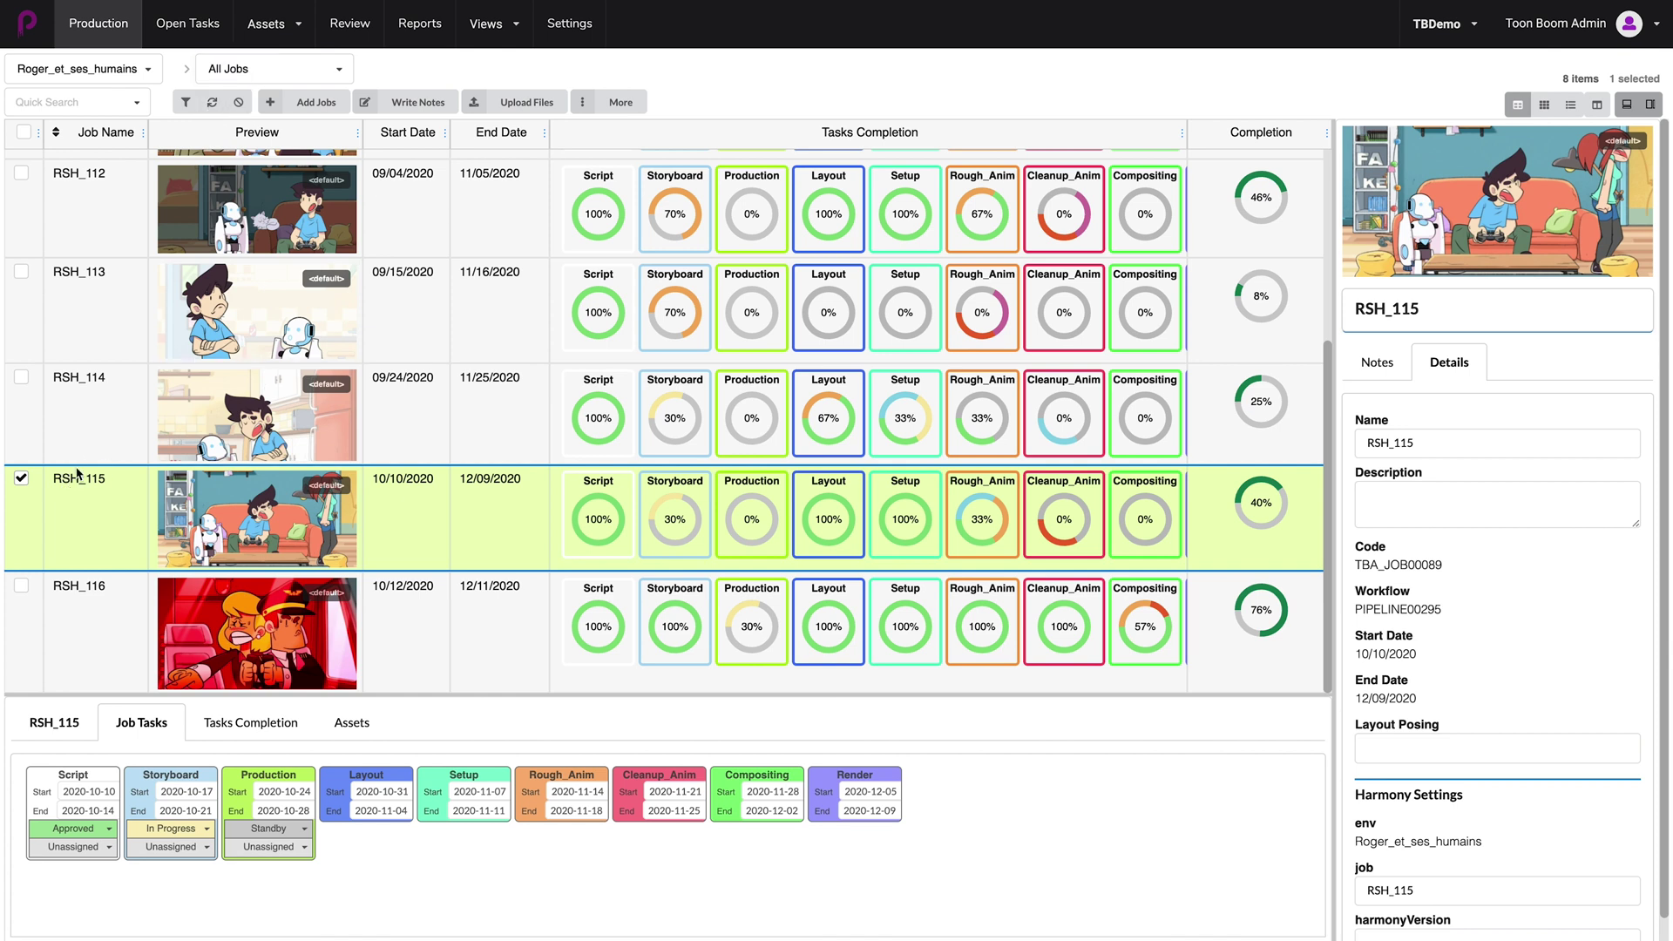
double_click(66, 478)
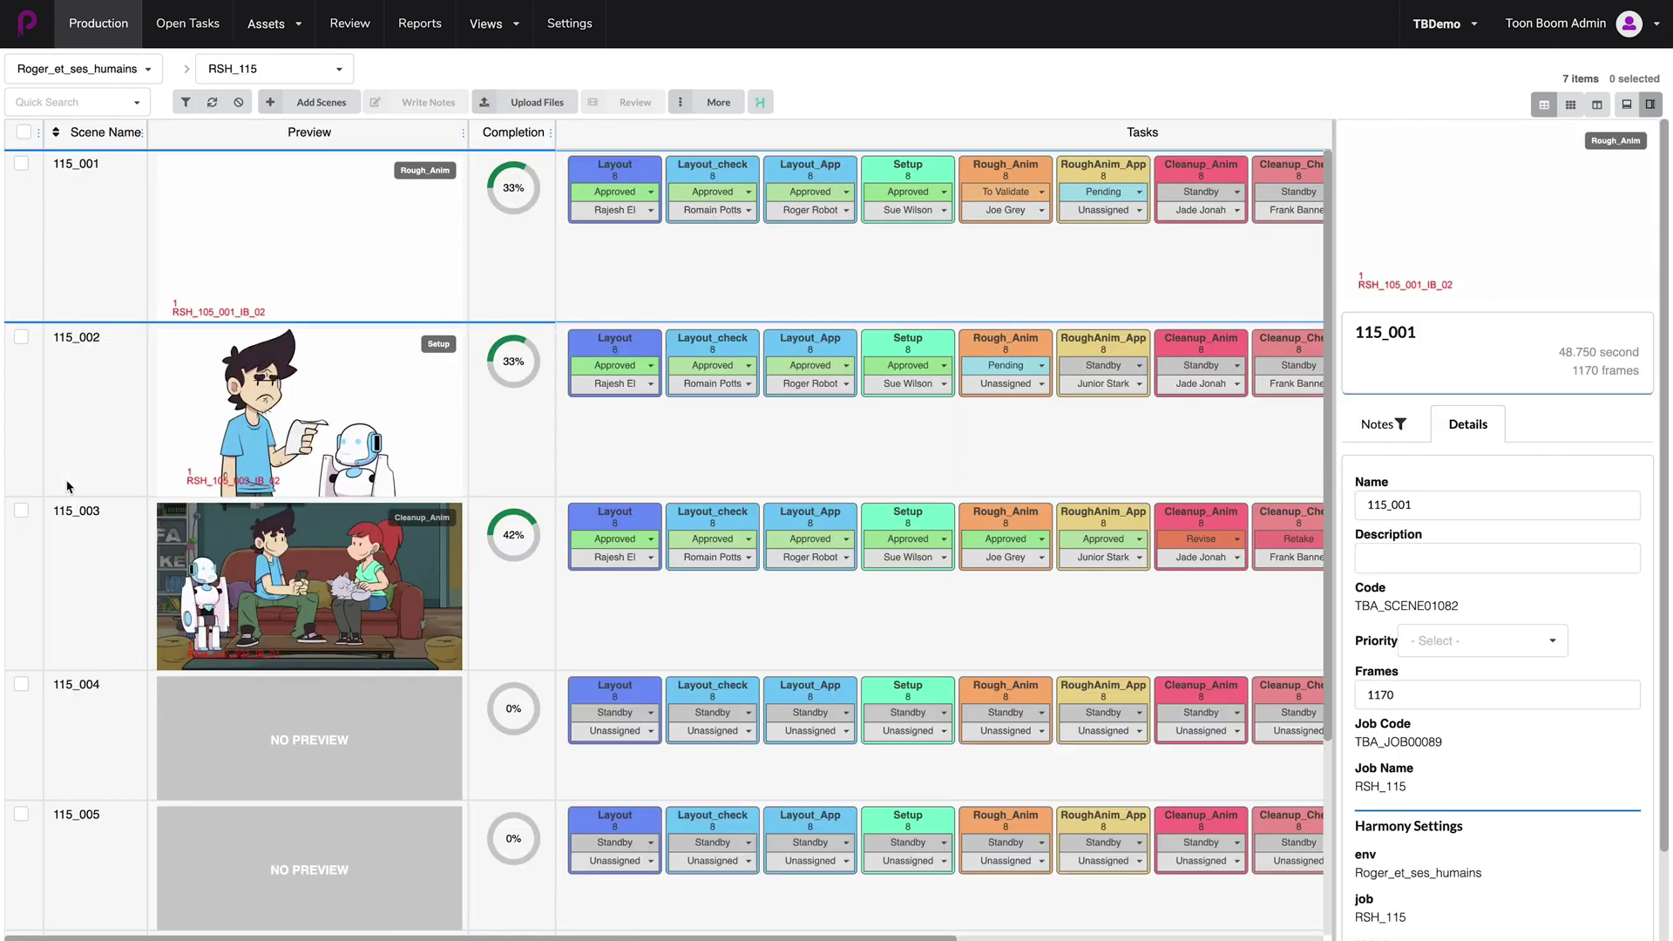
Scroll through RSH_115's scene grid to review the synced scenes 115_004–115_007
scroll(659, 614, down, 3)
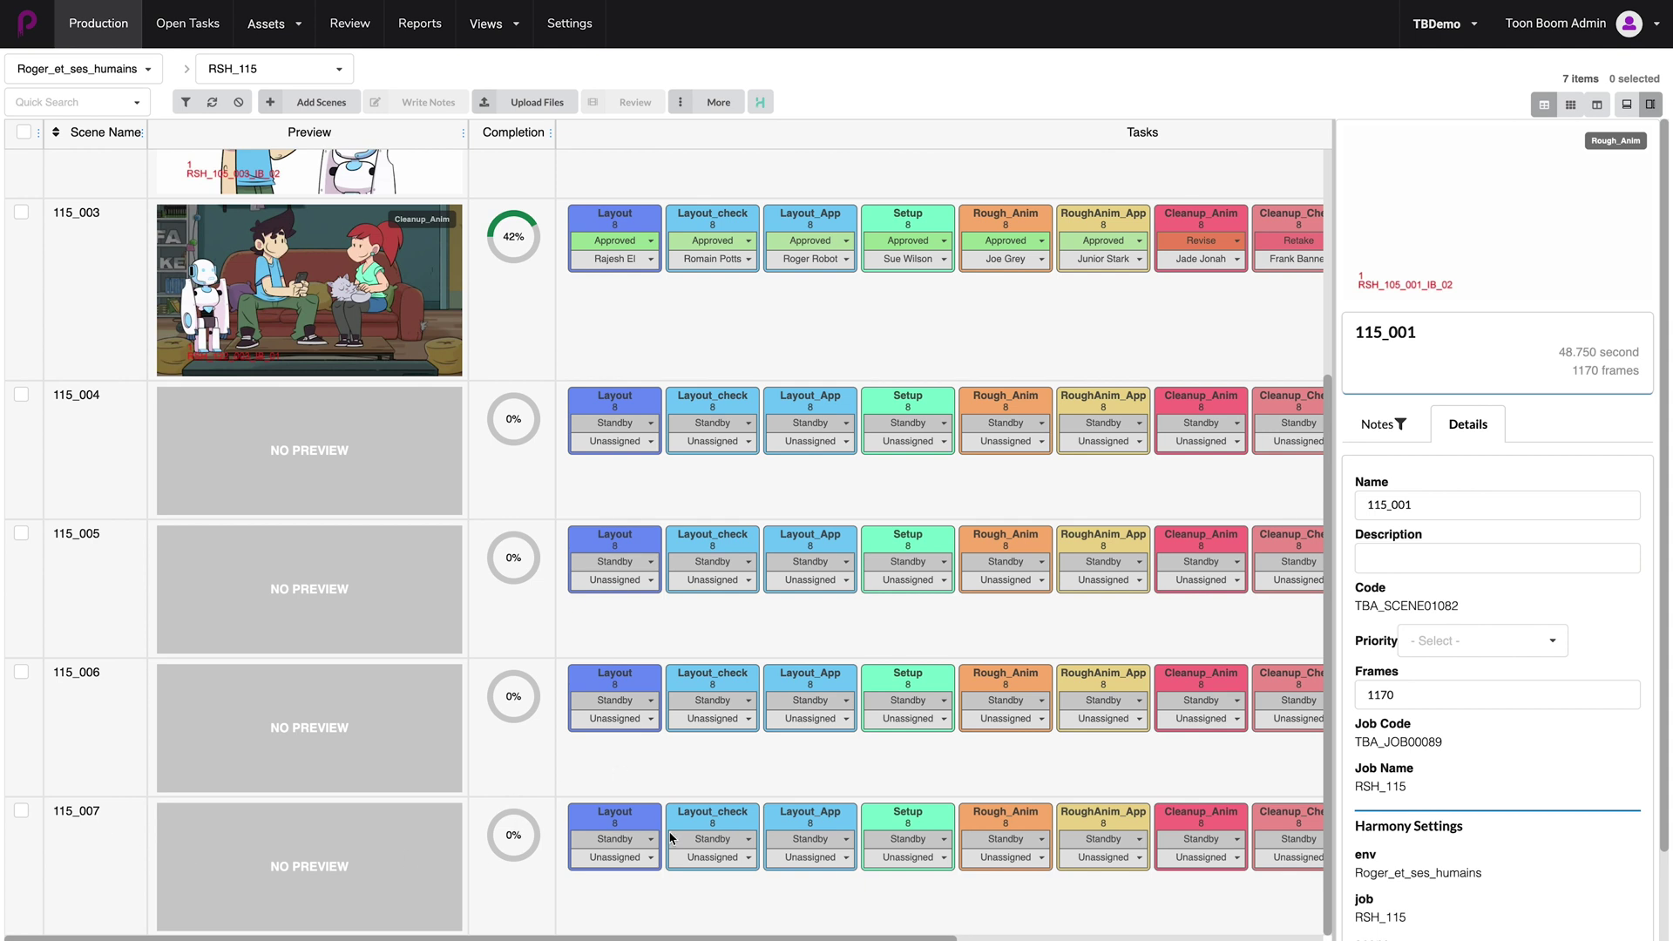
scroll(621, 771, up, 4)
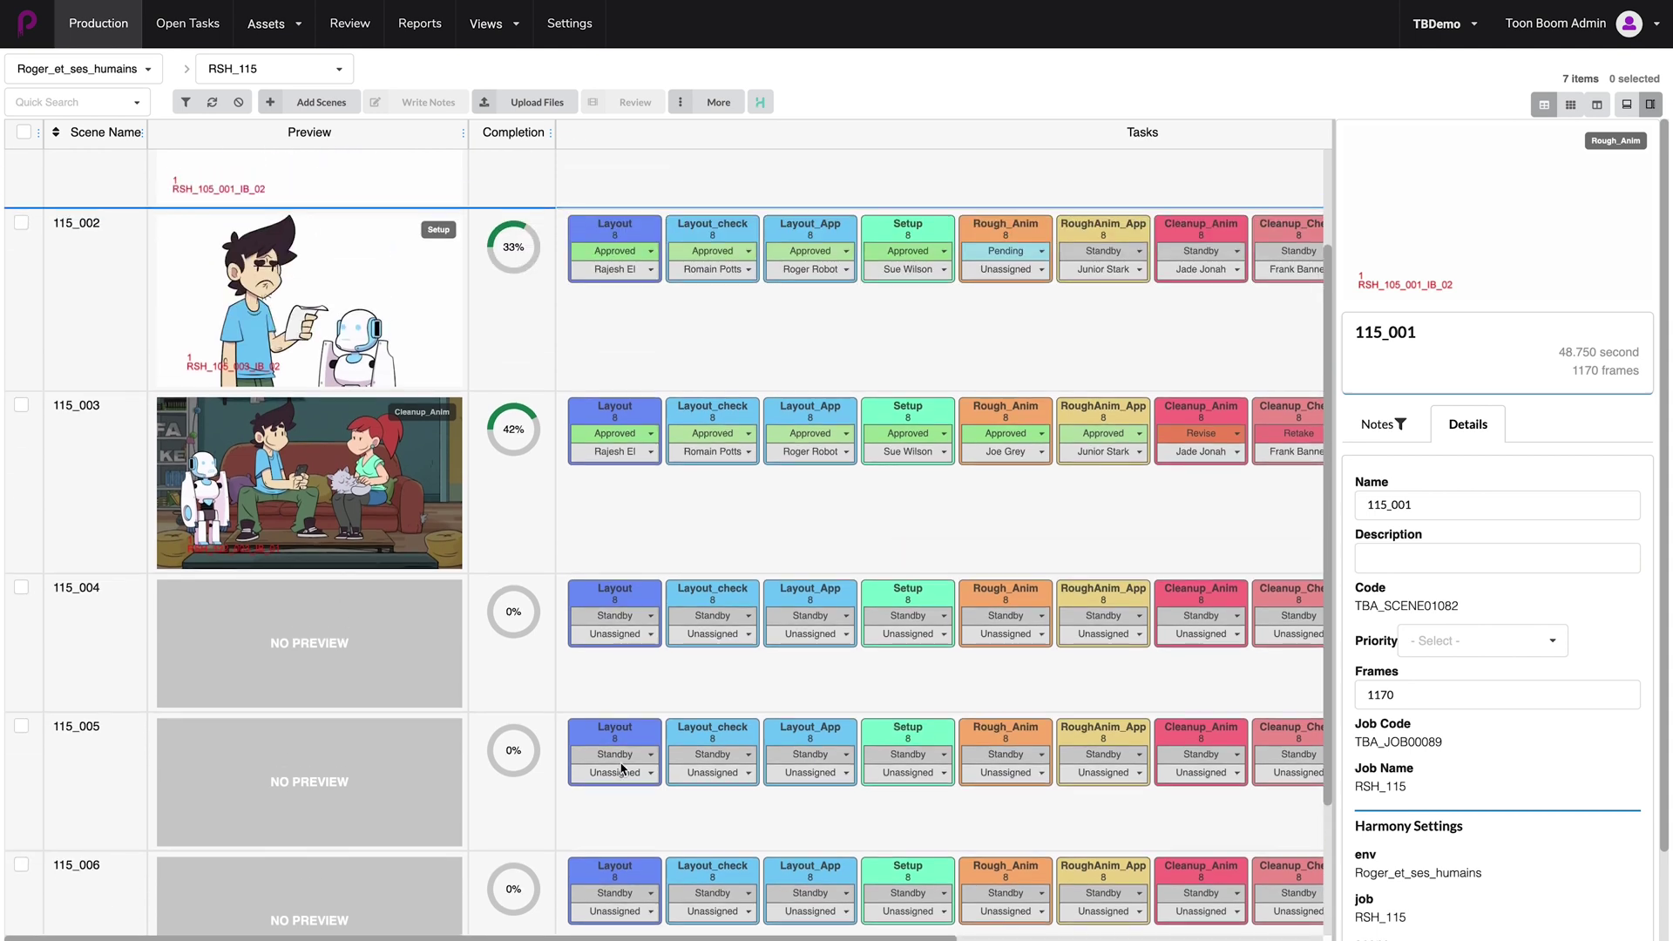
scroll(623, 769, down, 4)
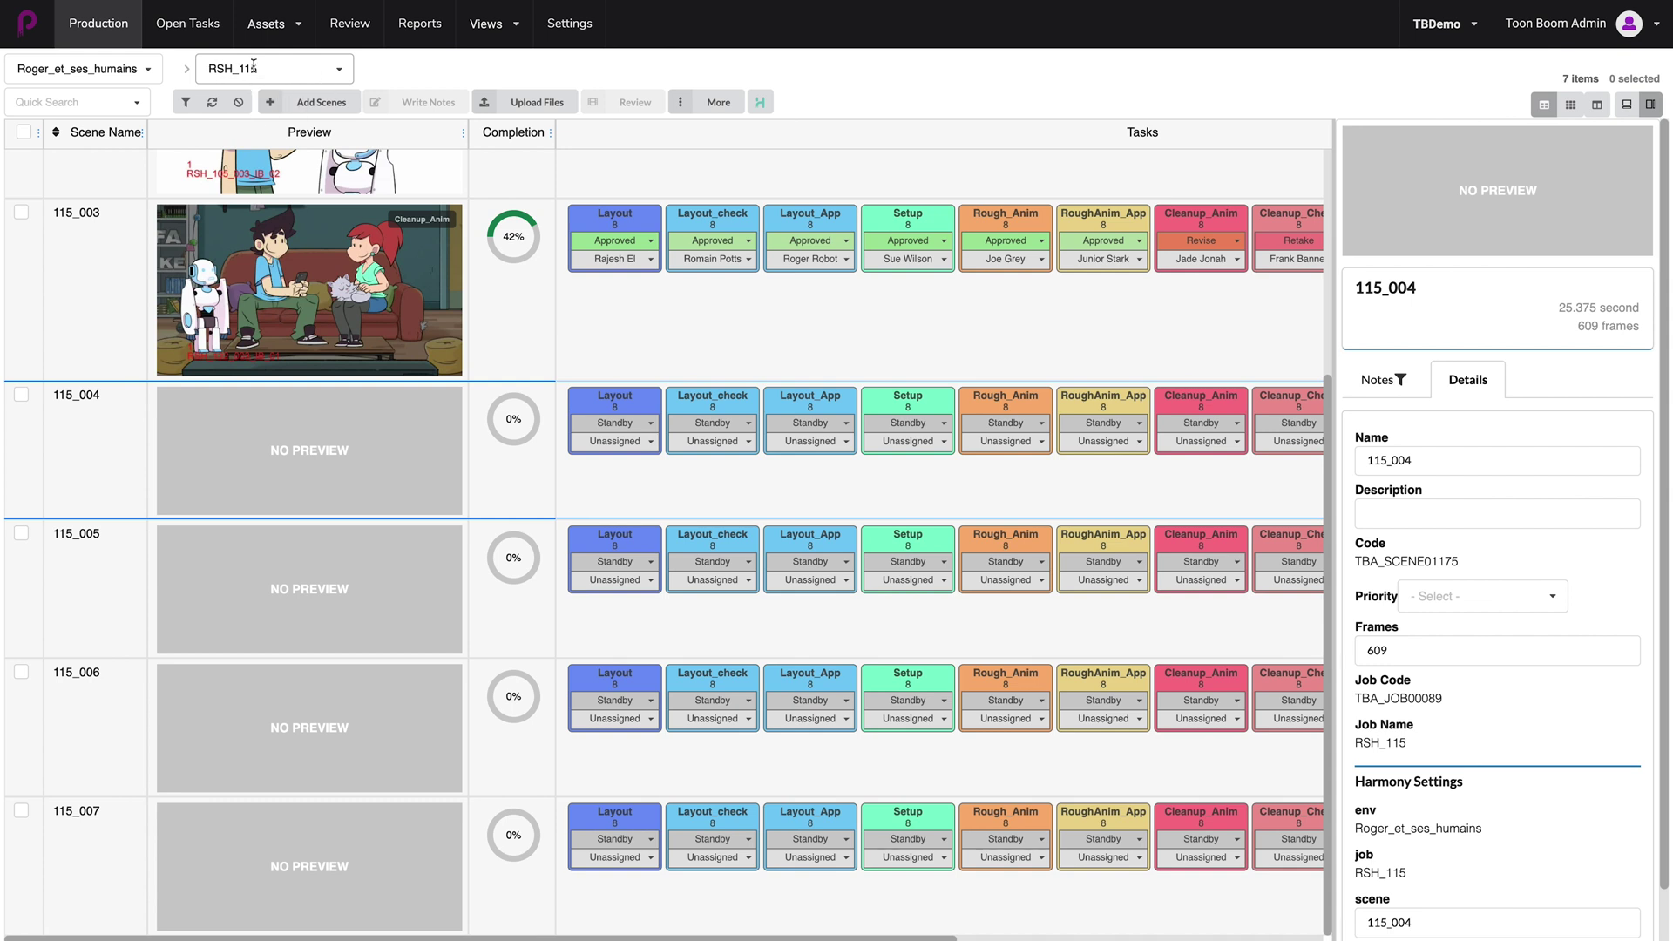
Switch Producer to episode RSH_113, showing only scenes 113_001–113_003
click(339, 70)
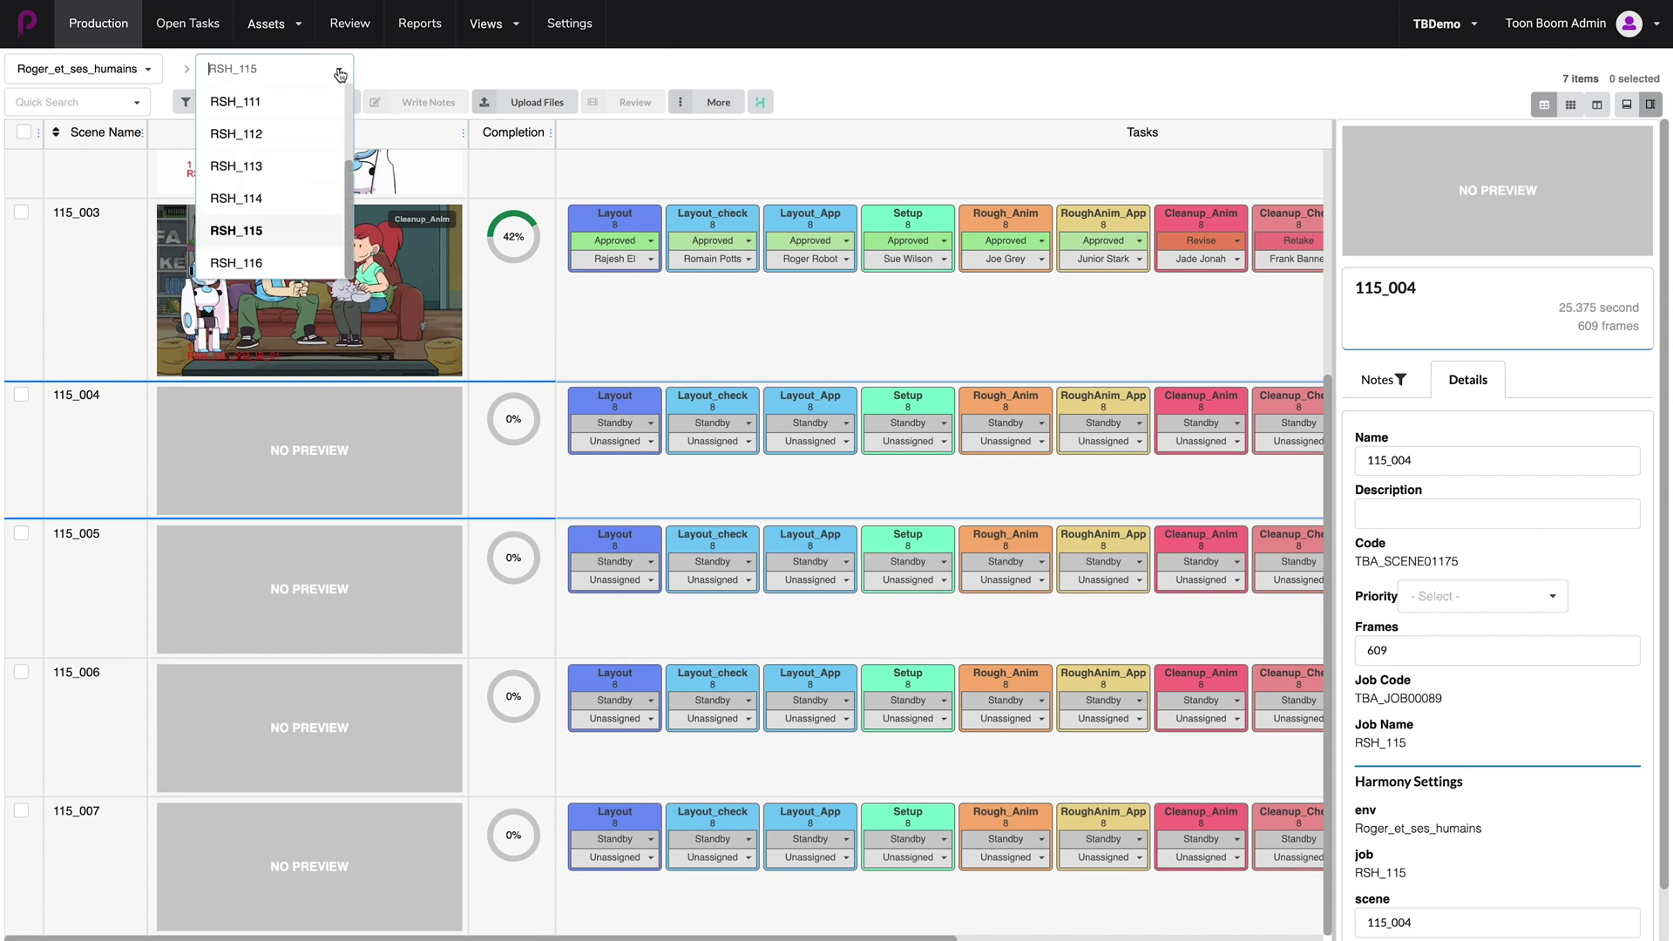
click(255, 167)
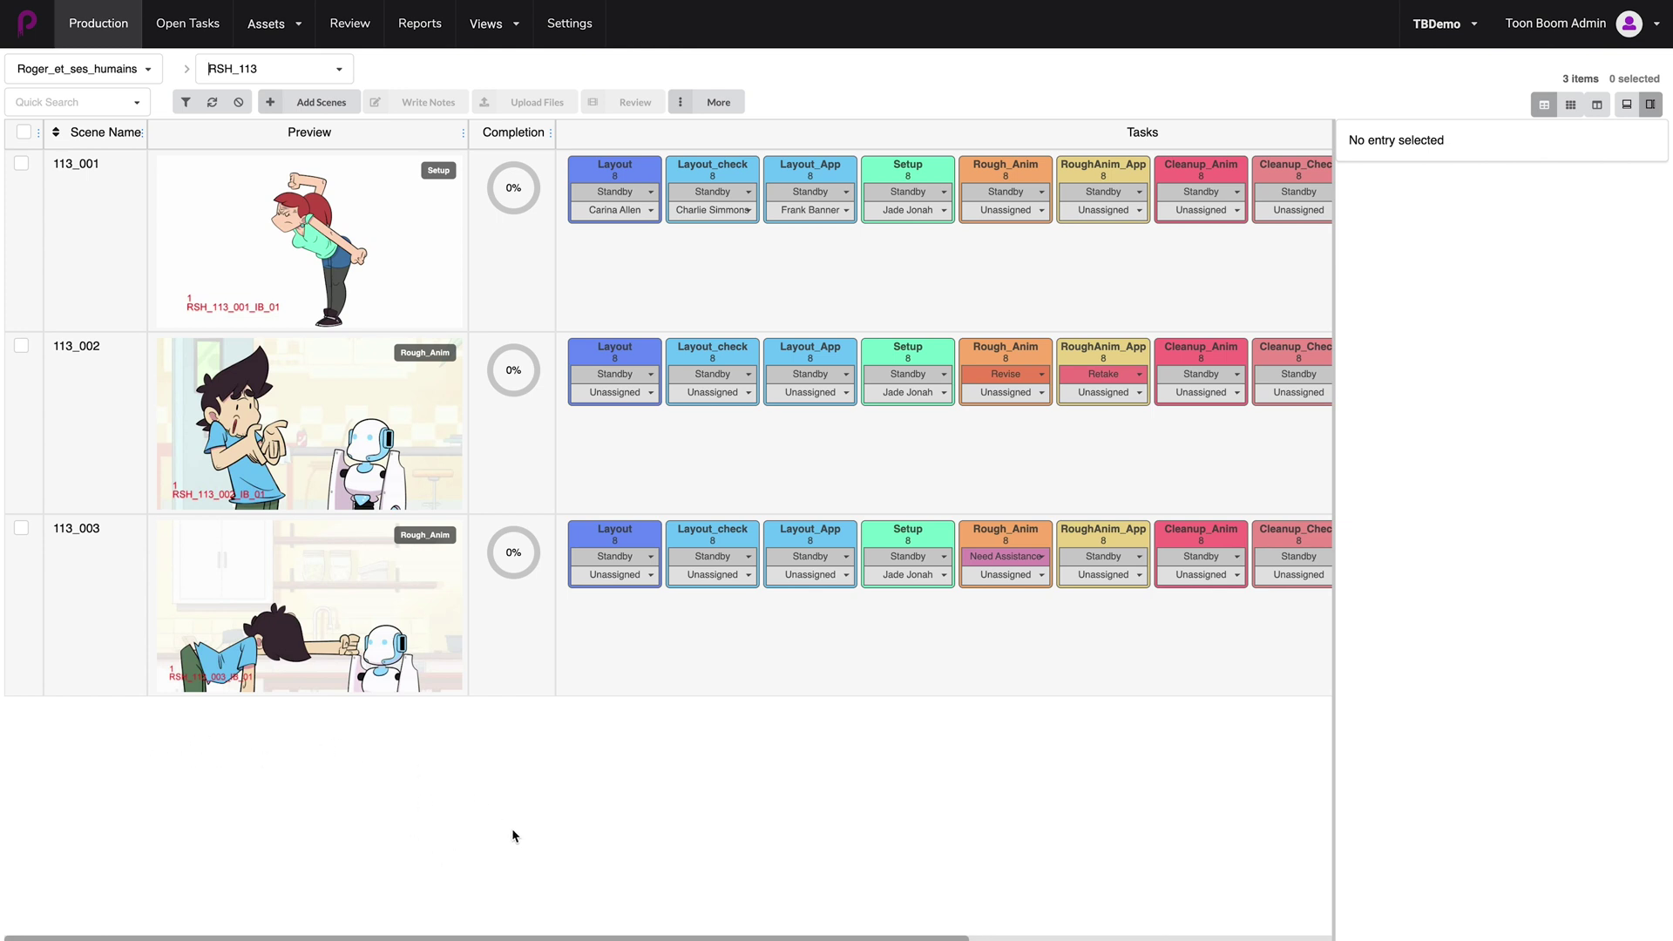
key(super+Tab)
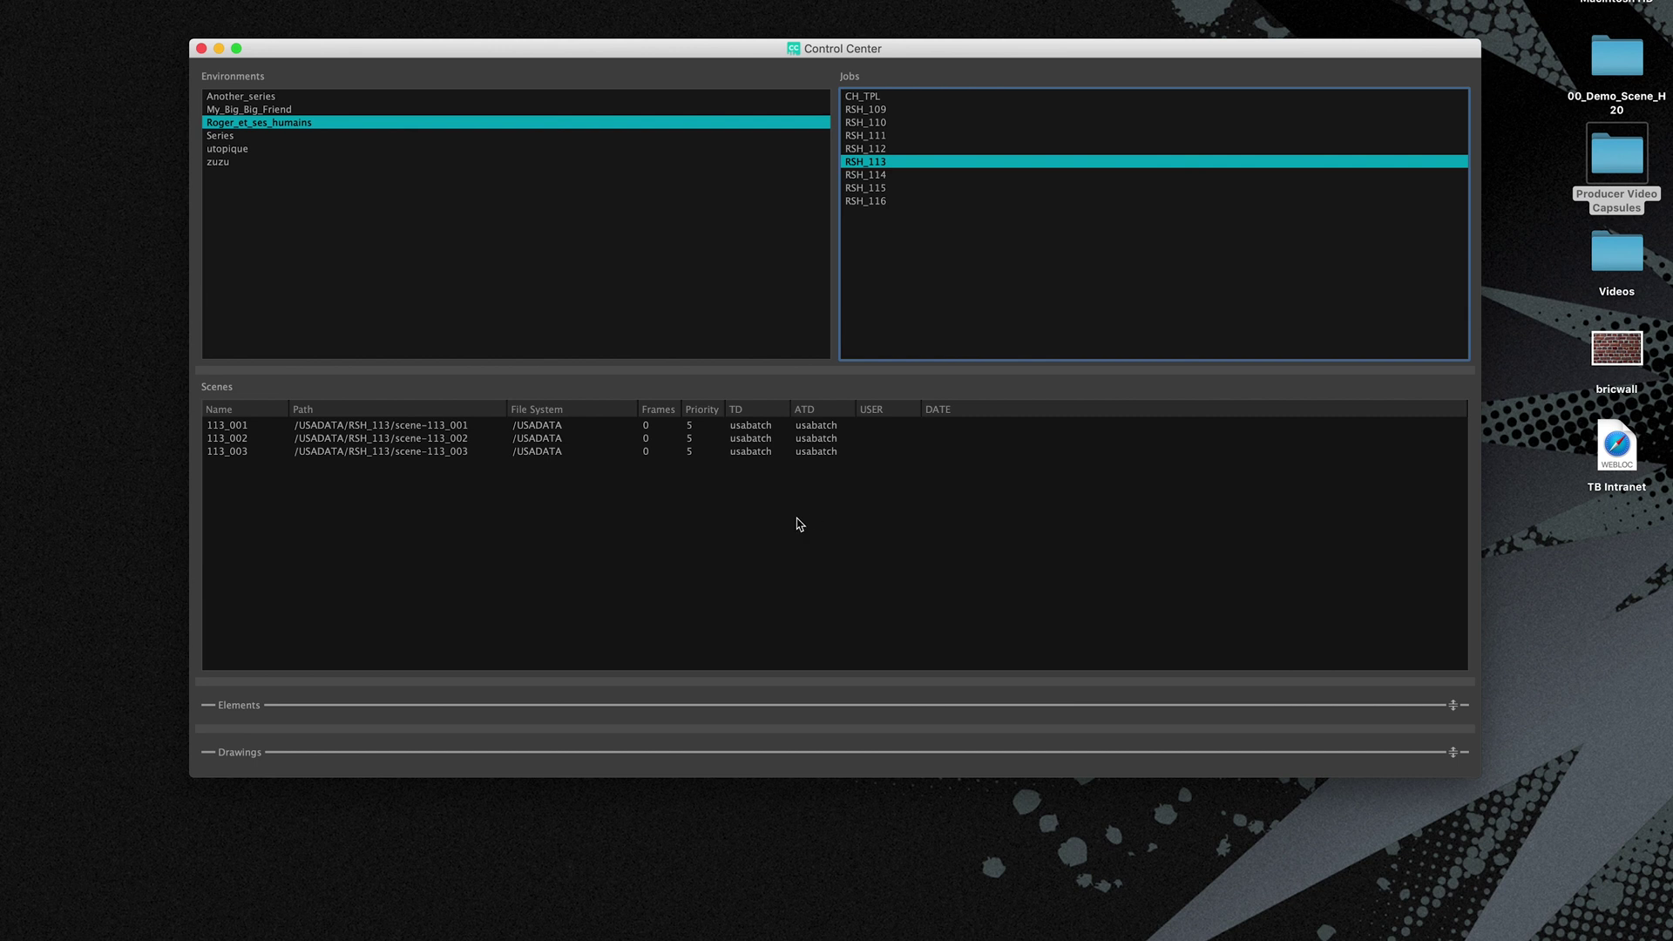
Return to Producer after confirming Control Center's RSH_113 also holds only 113_001–113_003
key(super+Tab)
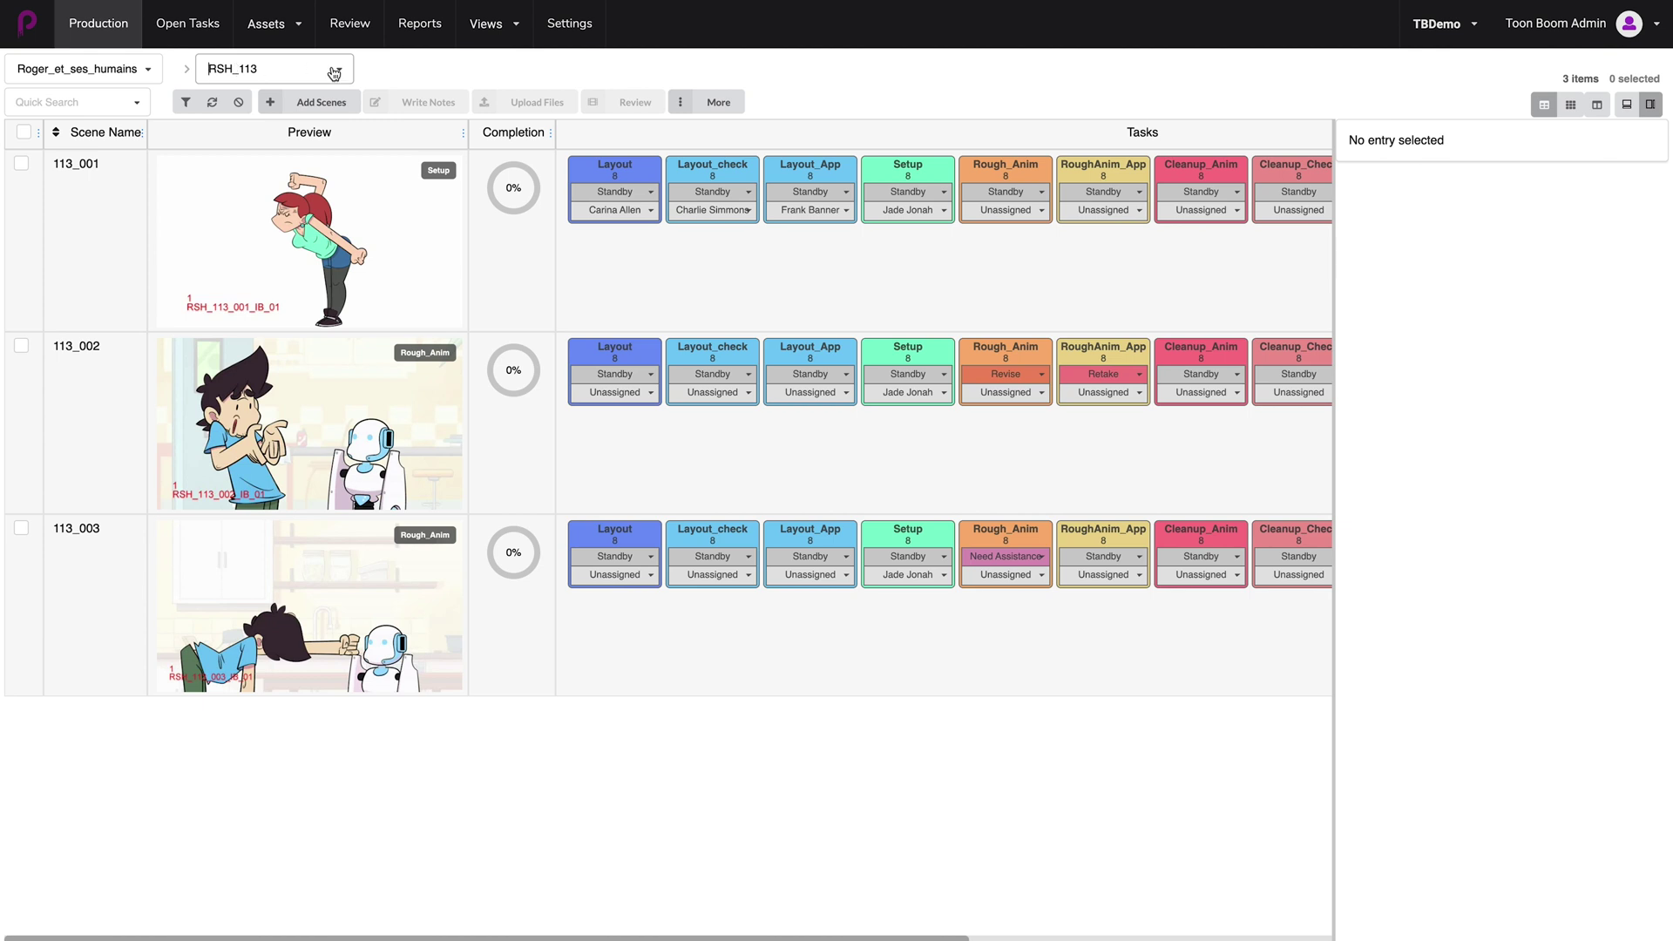
Open the Create Scene dialog for episode RSH_113 with Add Scenes
mouse_move(329, 214)
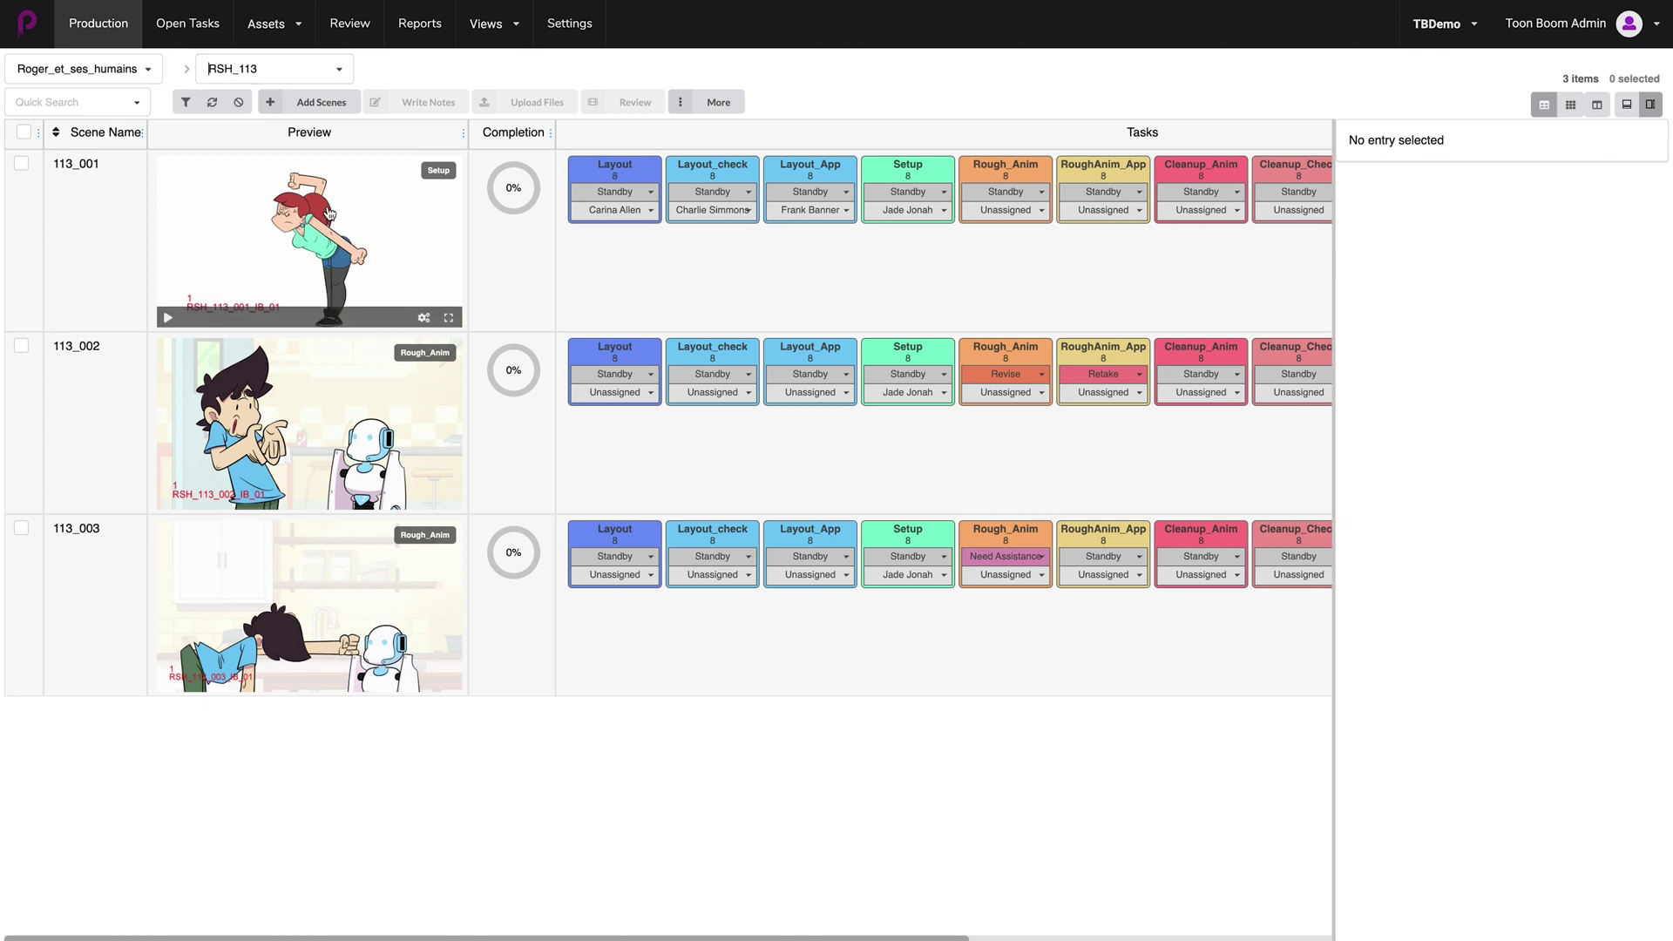
click(317, 104)
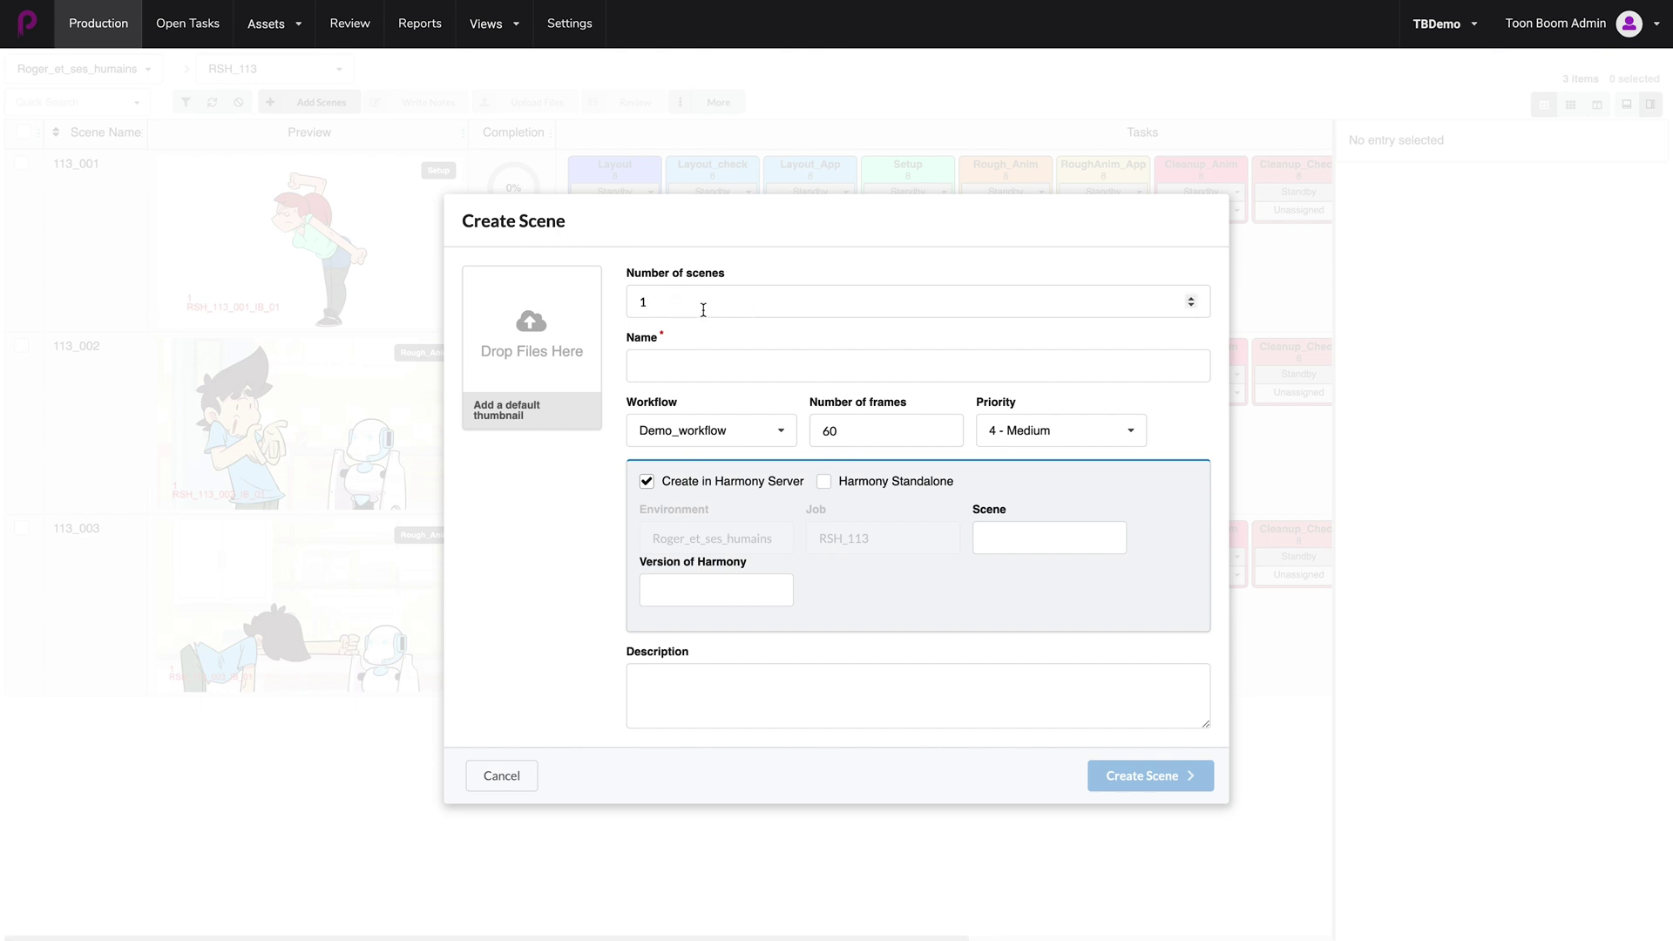
Set the Create Scene form to 5 scenes named starting from 113_004
double_click(1191, 298)
click(1192, 299)
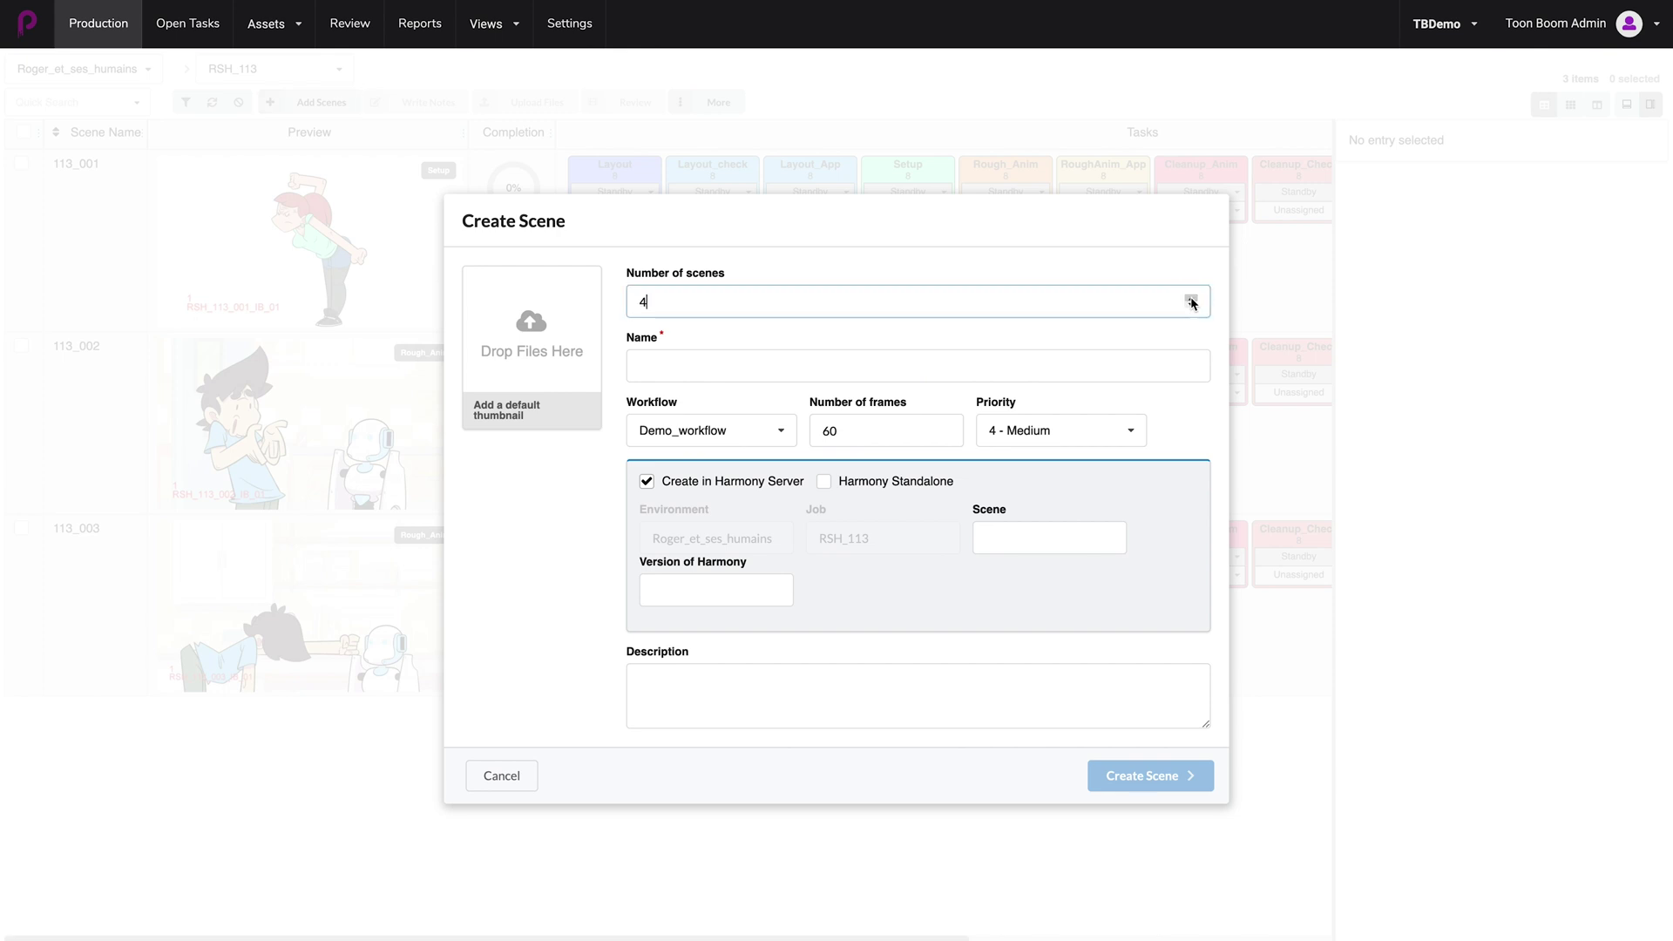
click(1019, 372)
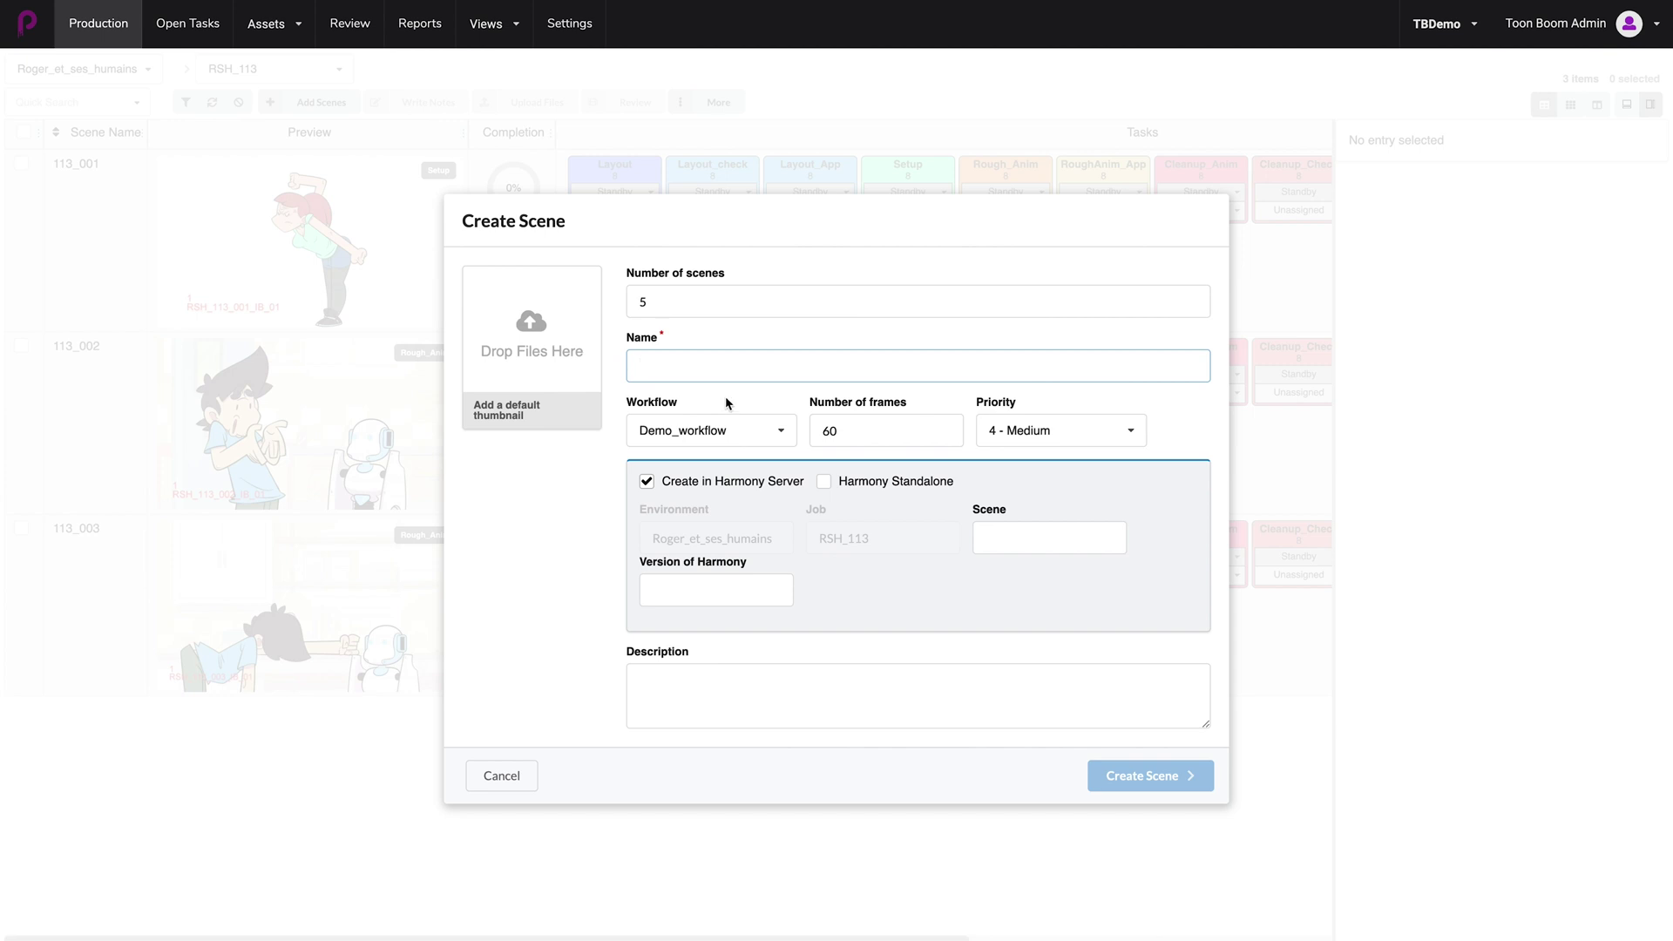
text(113_004)
click(1128, 434)
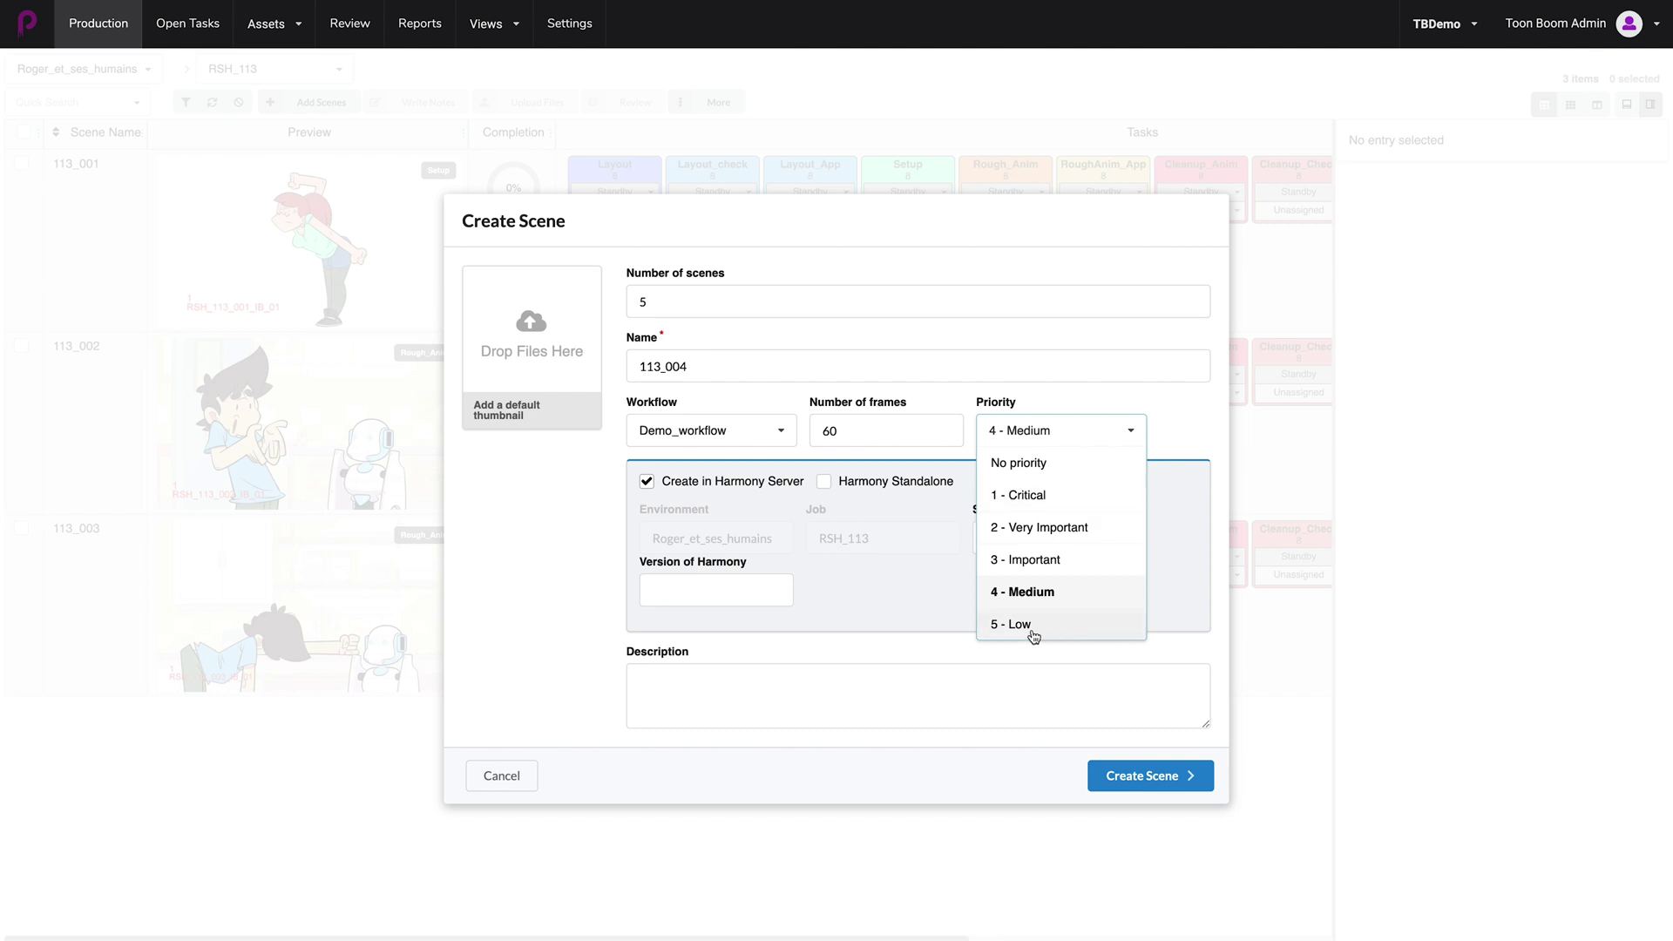
Keep 4 - Medium priority and create the new RSH_113 scenes from 113_004 onward
click(1193, 443)
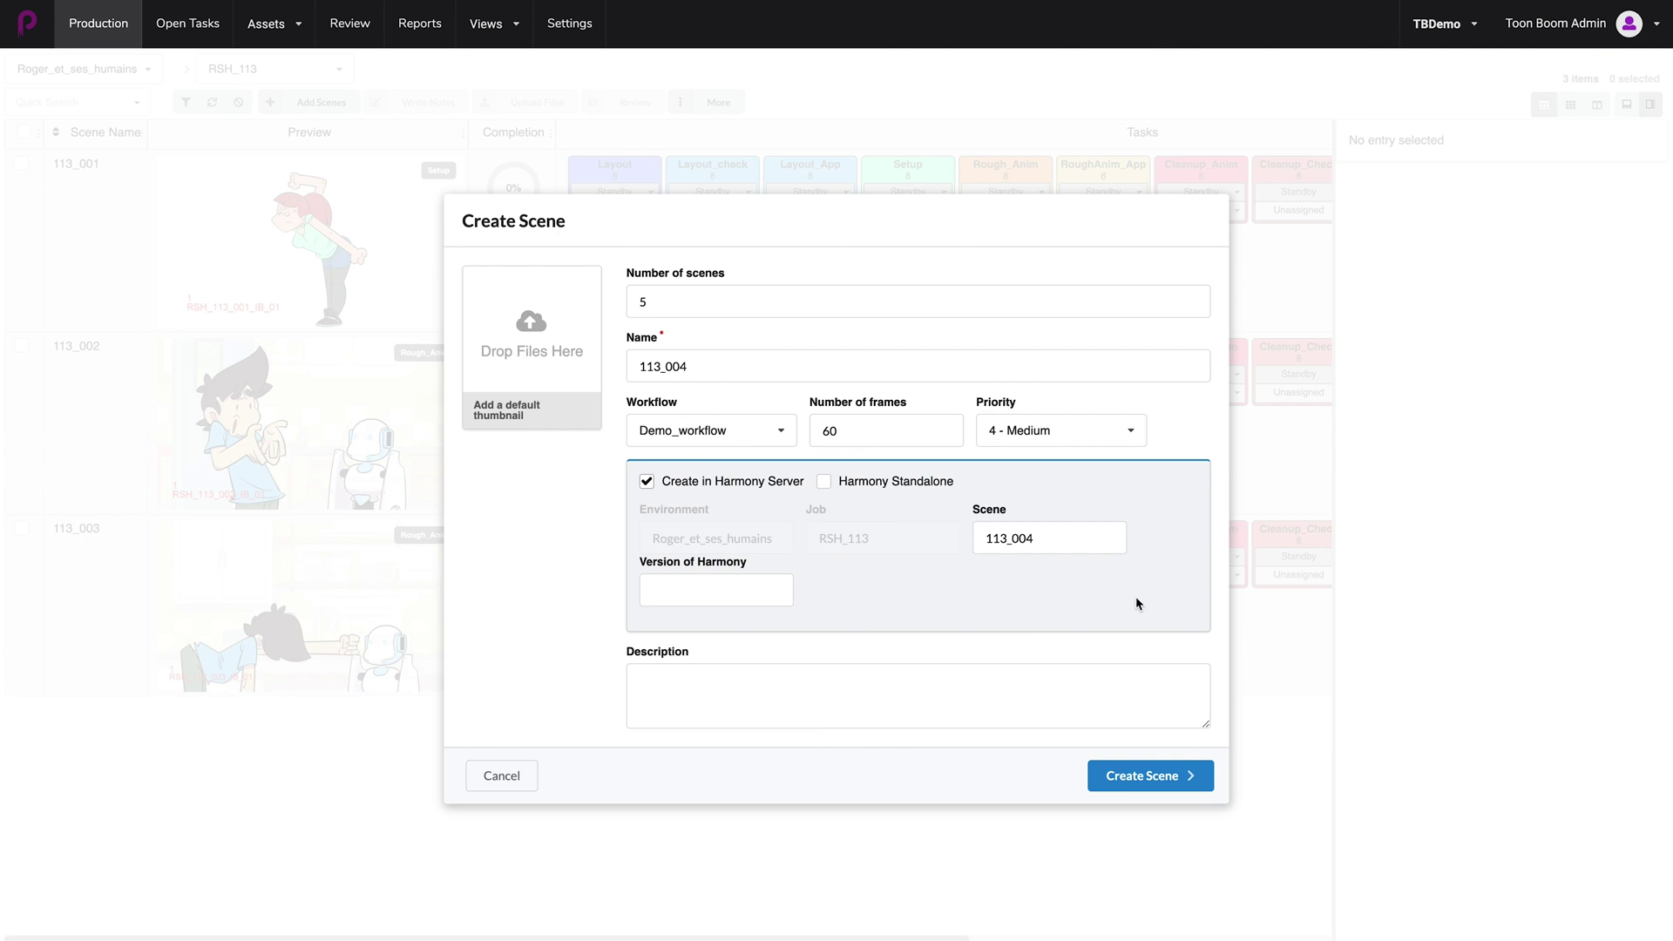
click(1161, 782)
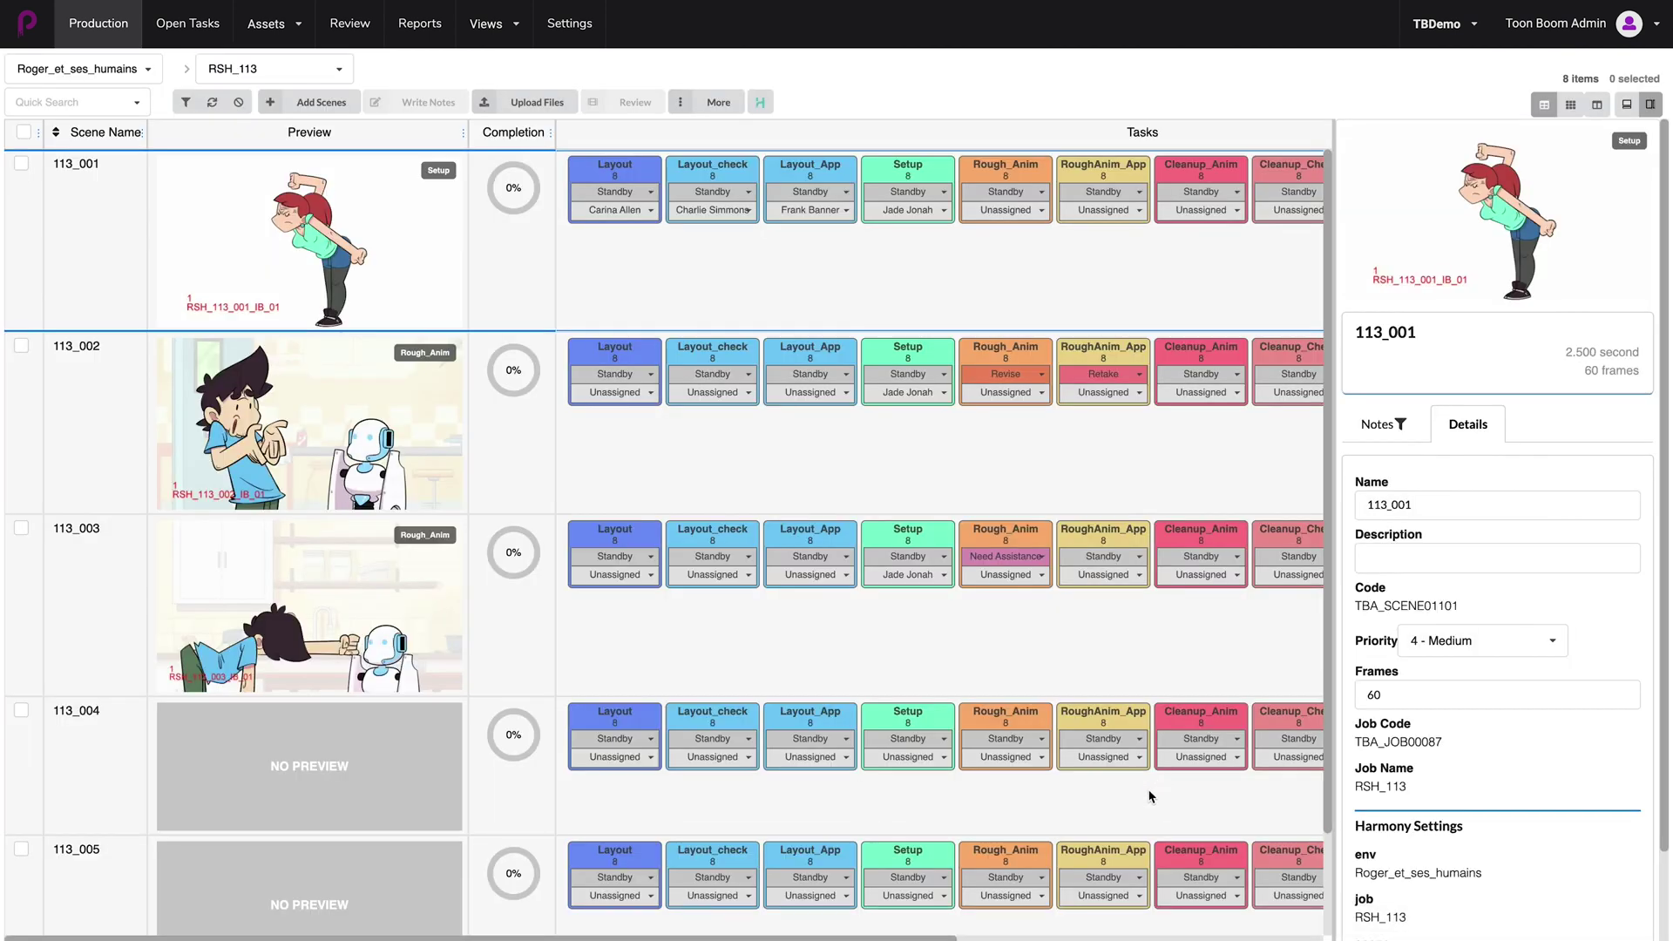
Check that rows 113_004–113_008 appear in the RSH_113 grid at 0% with Standby tasks
scroll(1147, 797, down, 5)
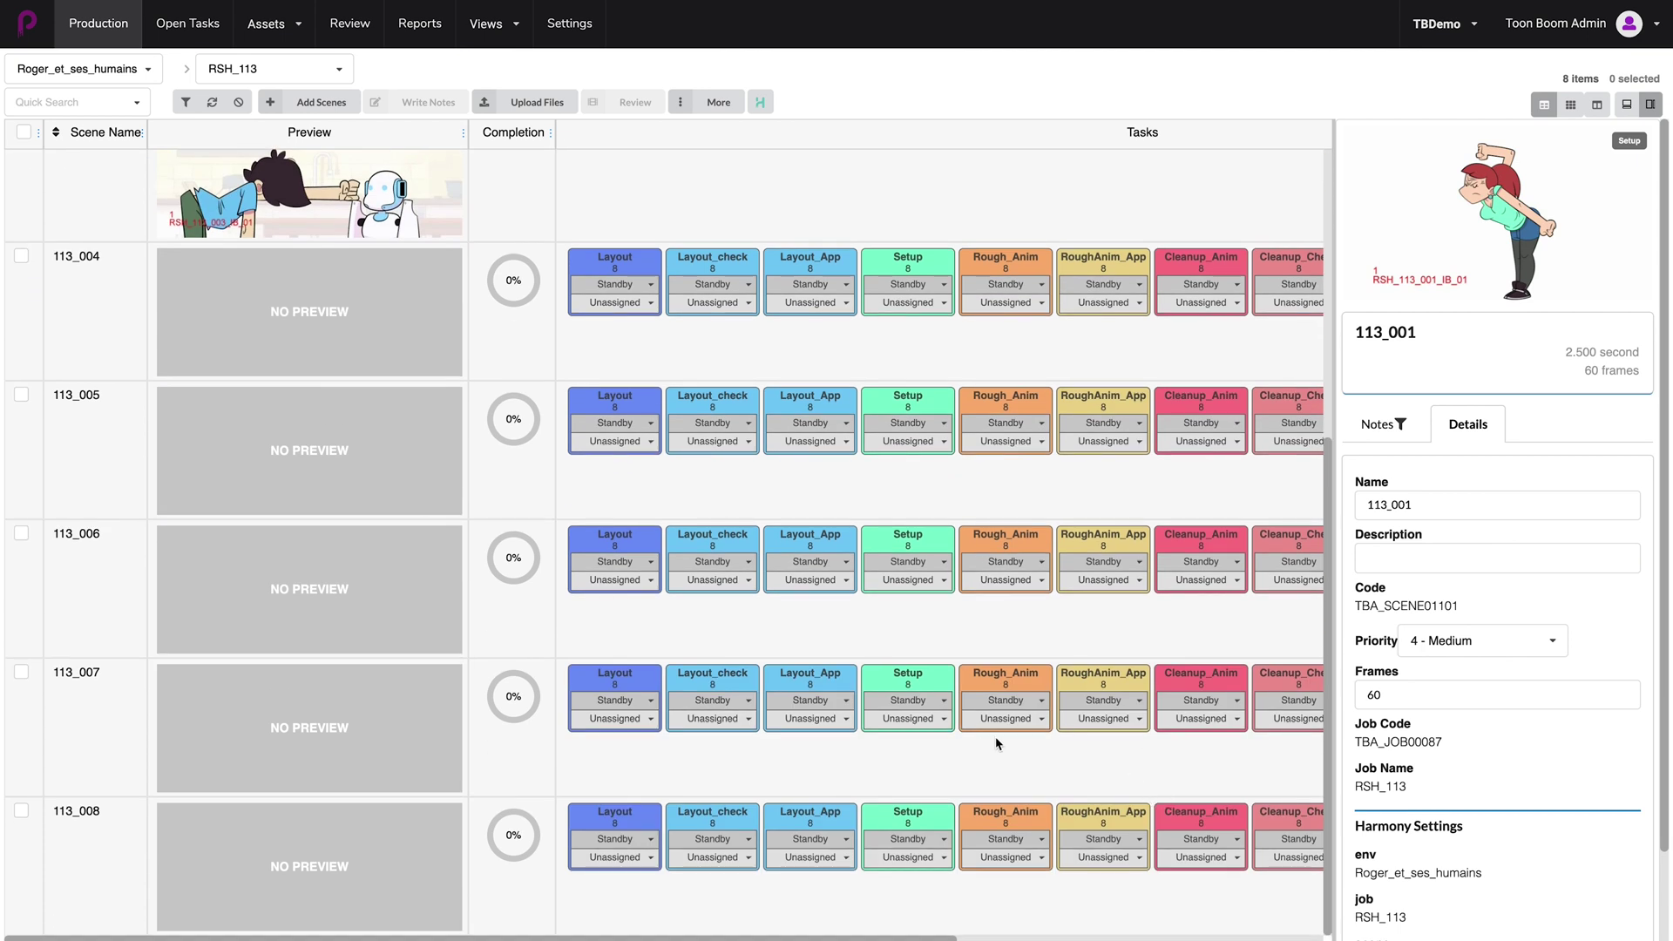
scroll(886, 511, up, 1)
scroll(886, 511, down, 1)
key(super+Tab)
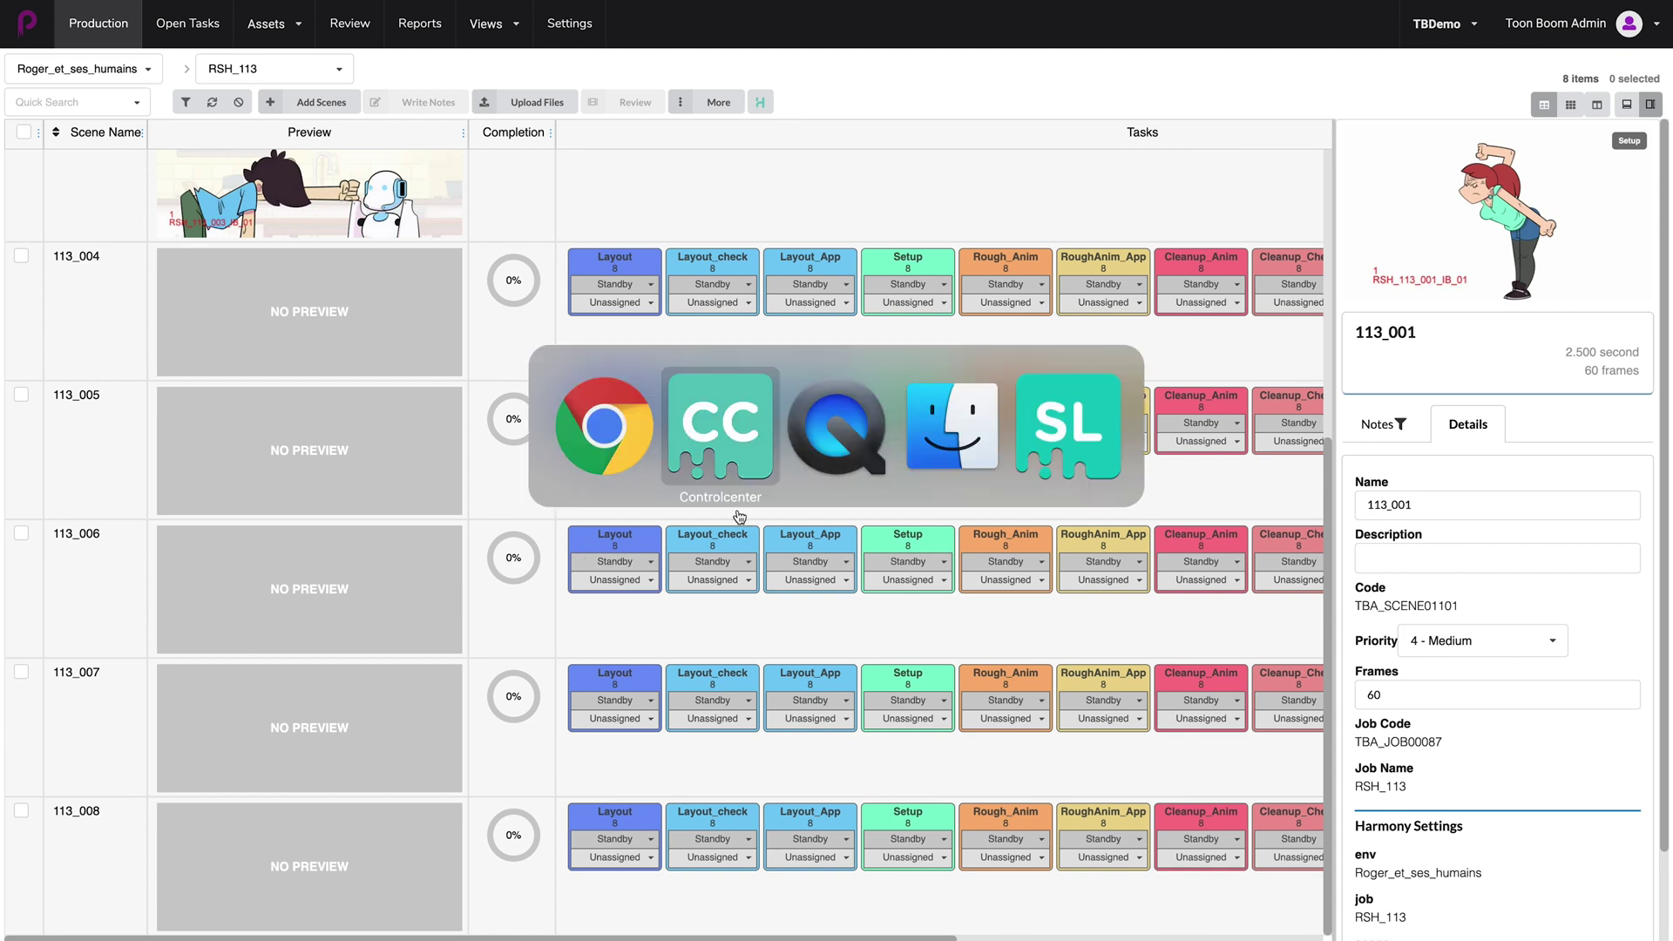
Reload the Roger_et_ses_humains jobs in Control Center and list RSH_113's scenes 113_001–113_008
click(719, 443)
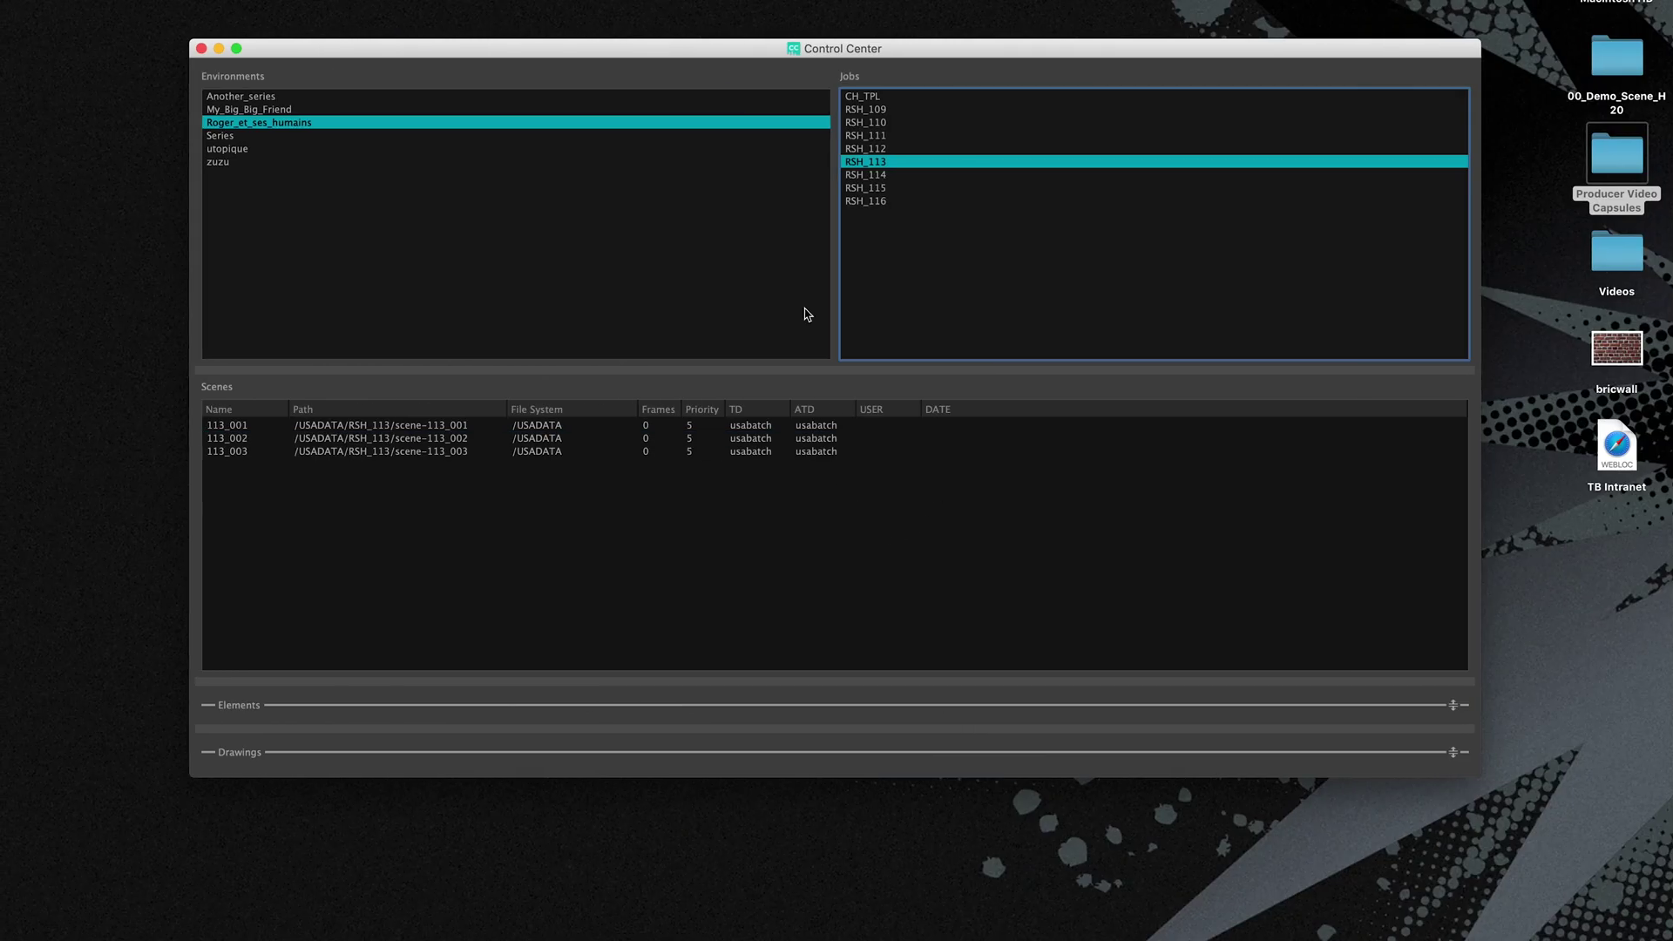
click(233, 136)
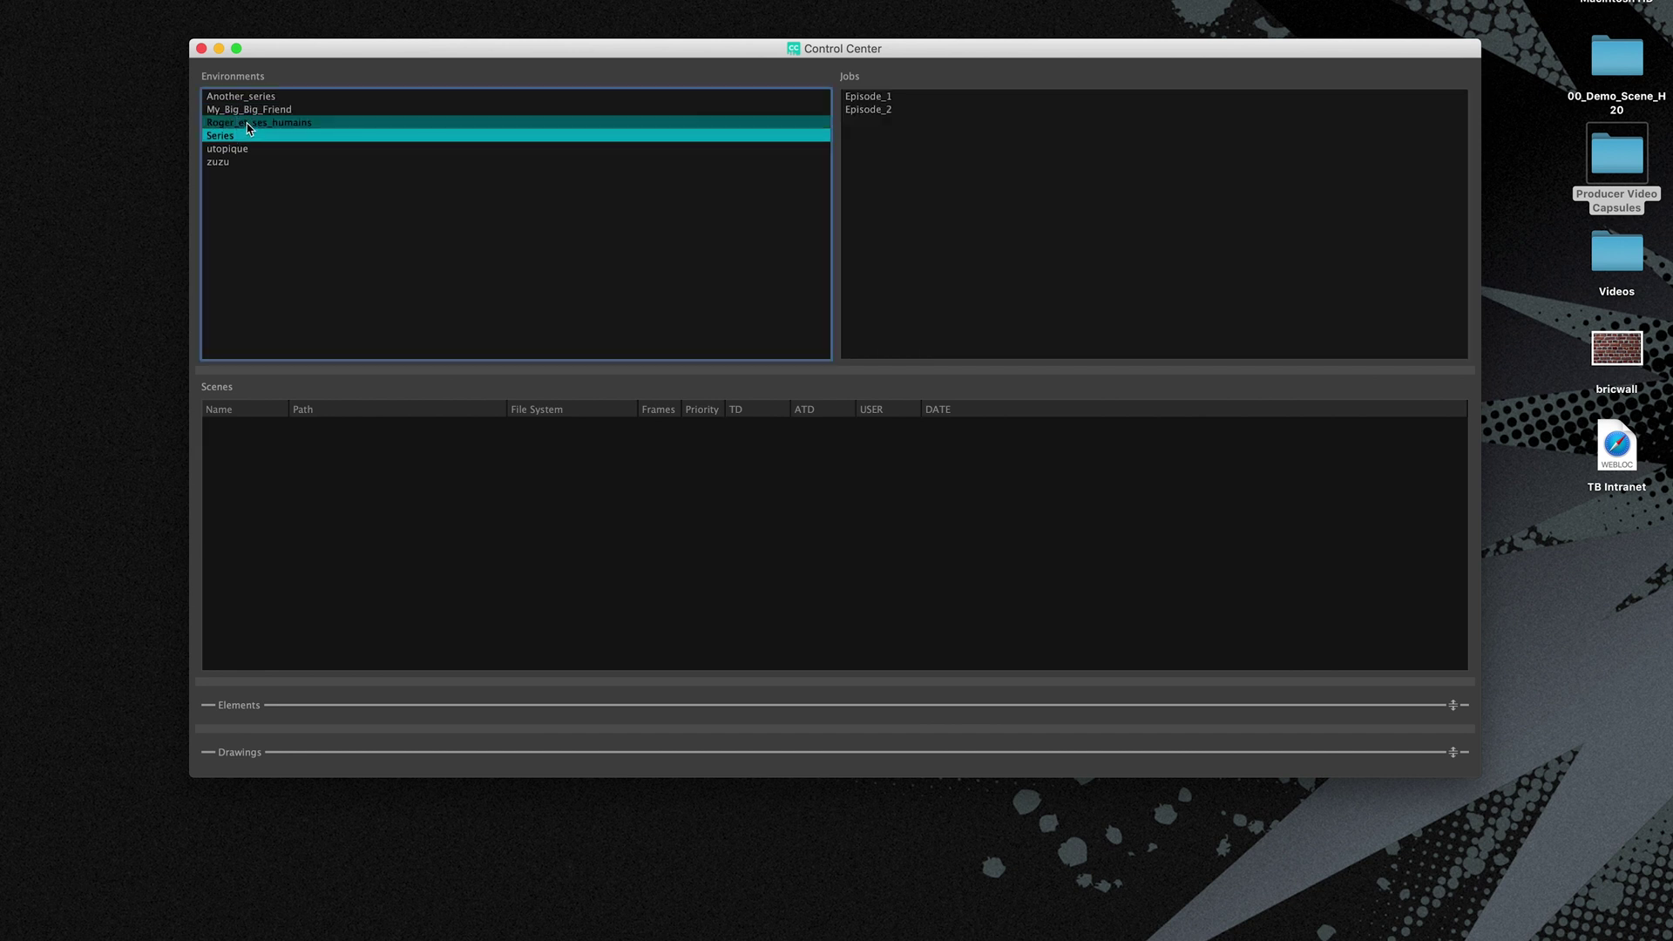
click(734, 124)
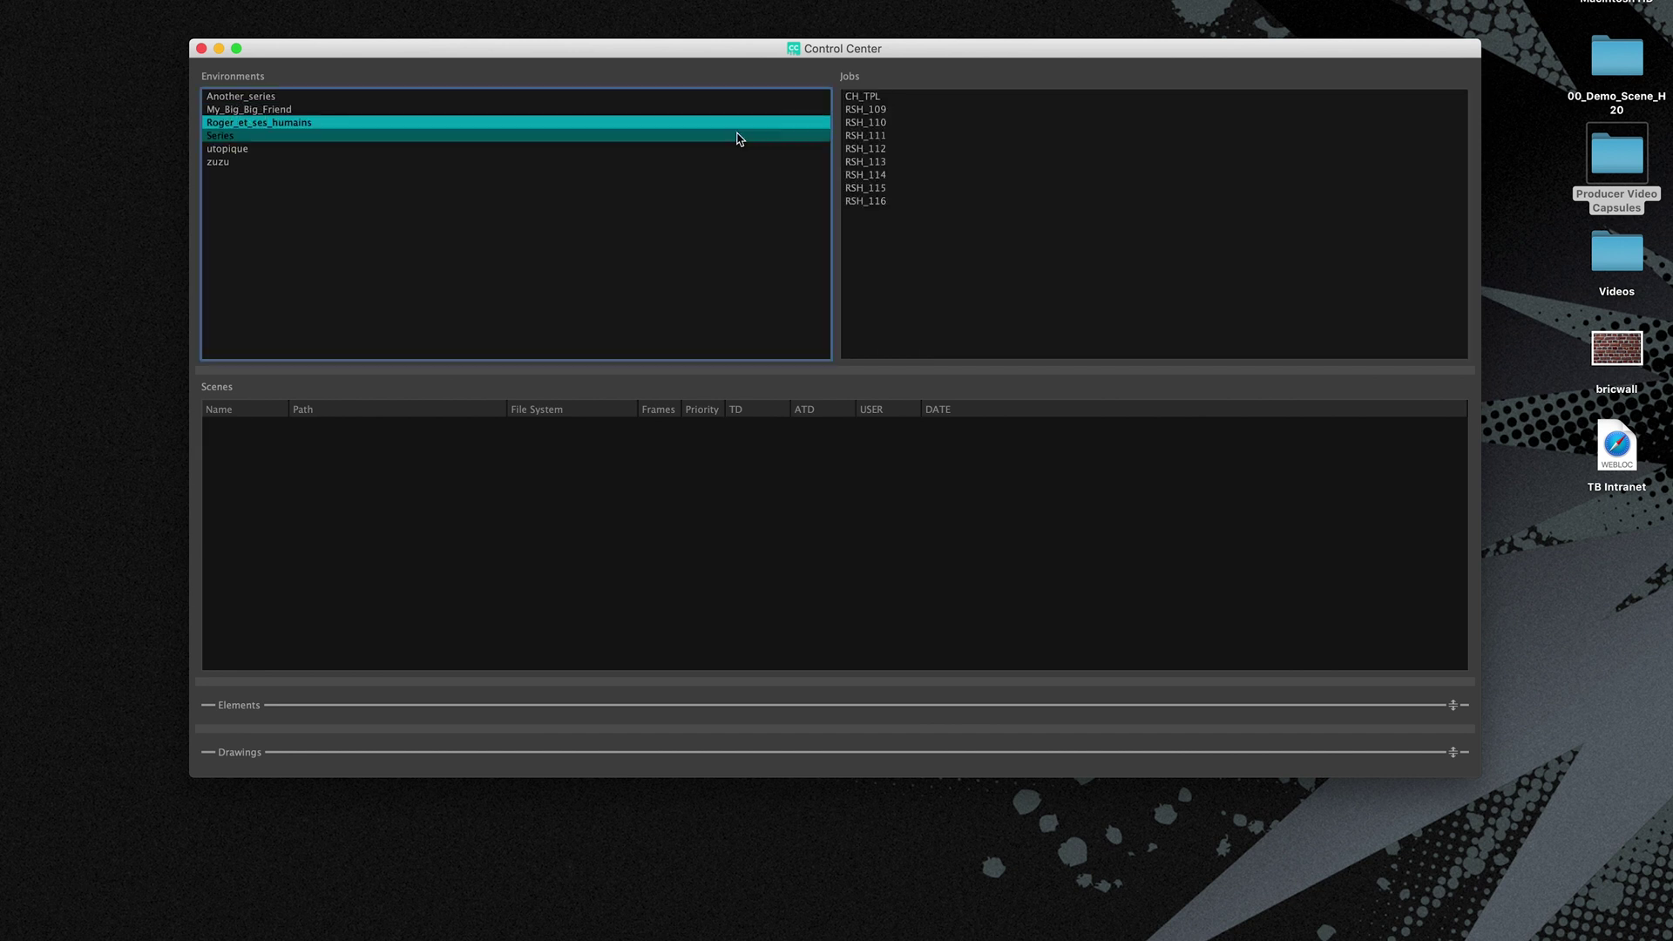
click(899, 163)
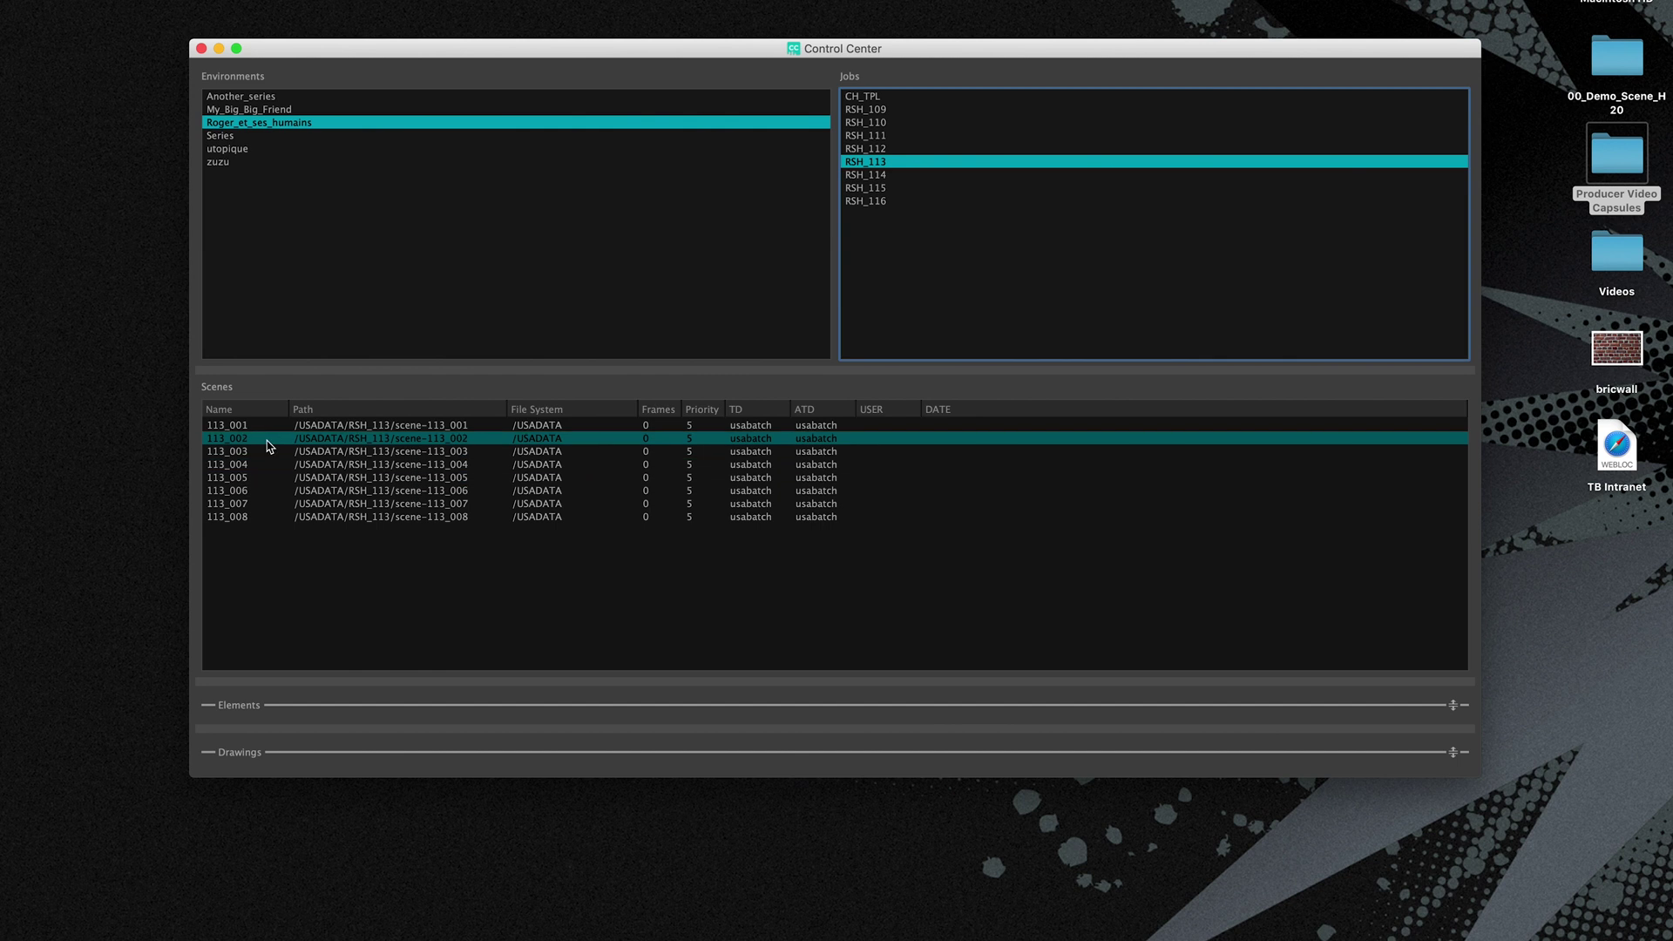